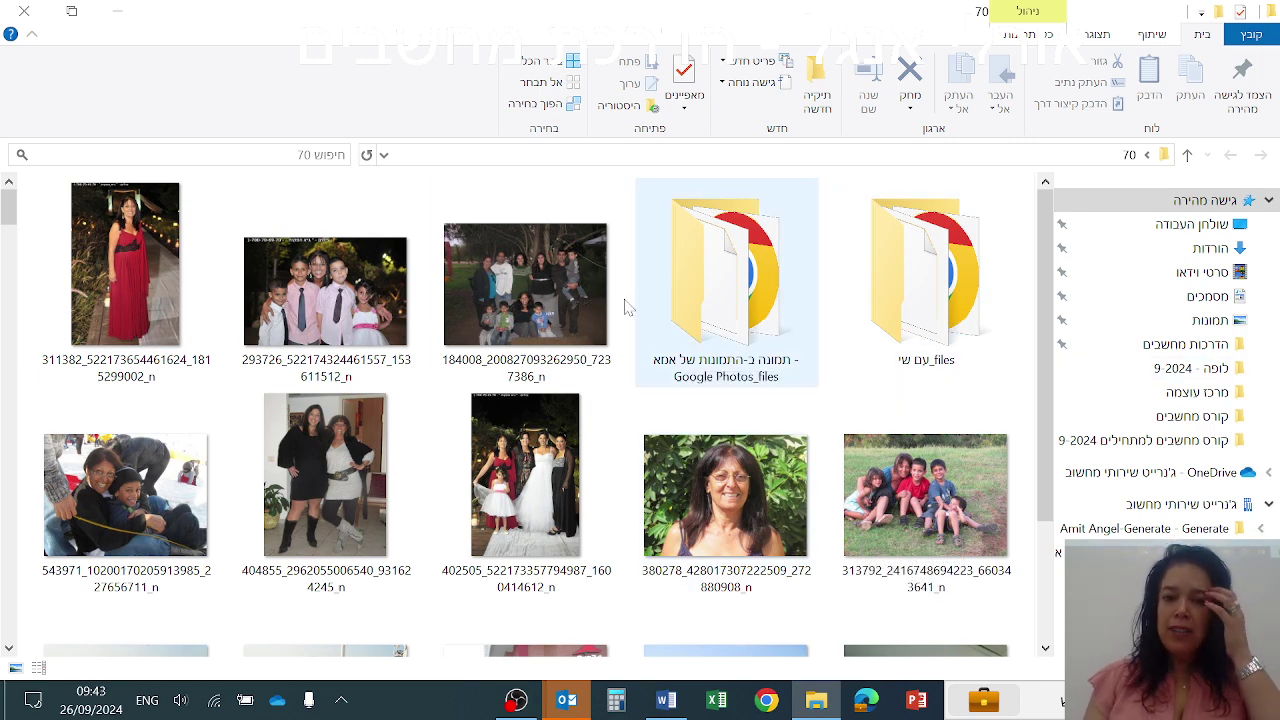
# Select the contiguous run of eight photos from 184008_… through 543971_… in the 70 folder.
pyautogui.click(525, 296)
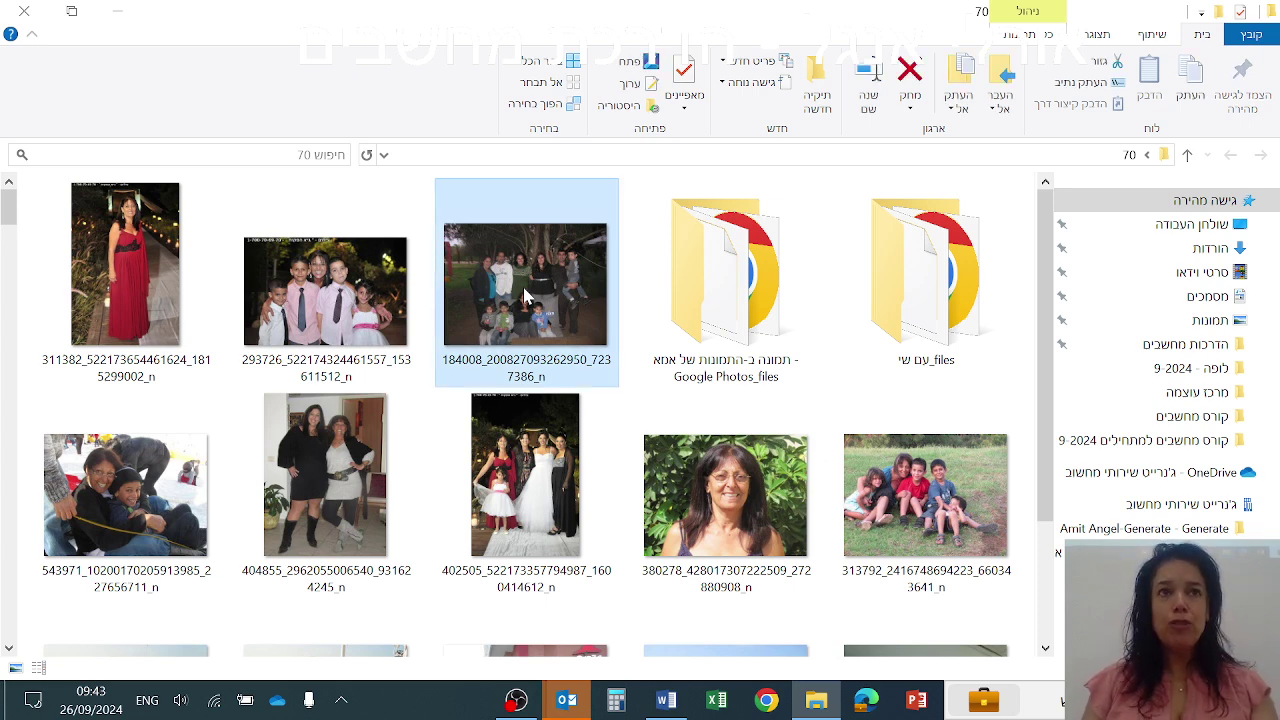
pyautogui.keyDown('shift'); pyautogui.click(104, 505); pyautogui.keyUp('shift')
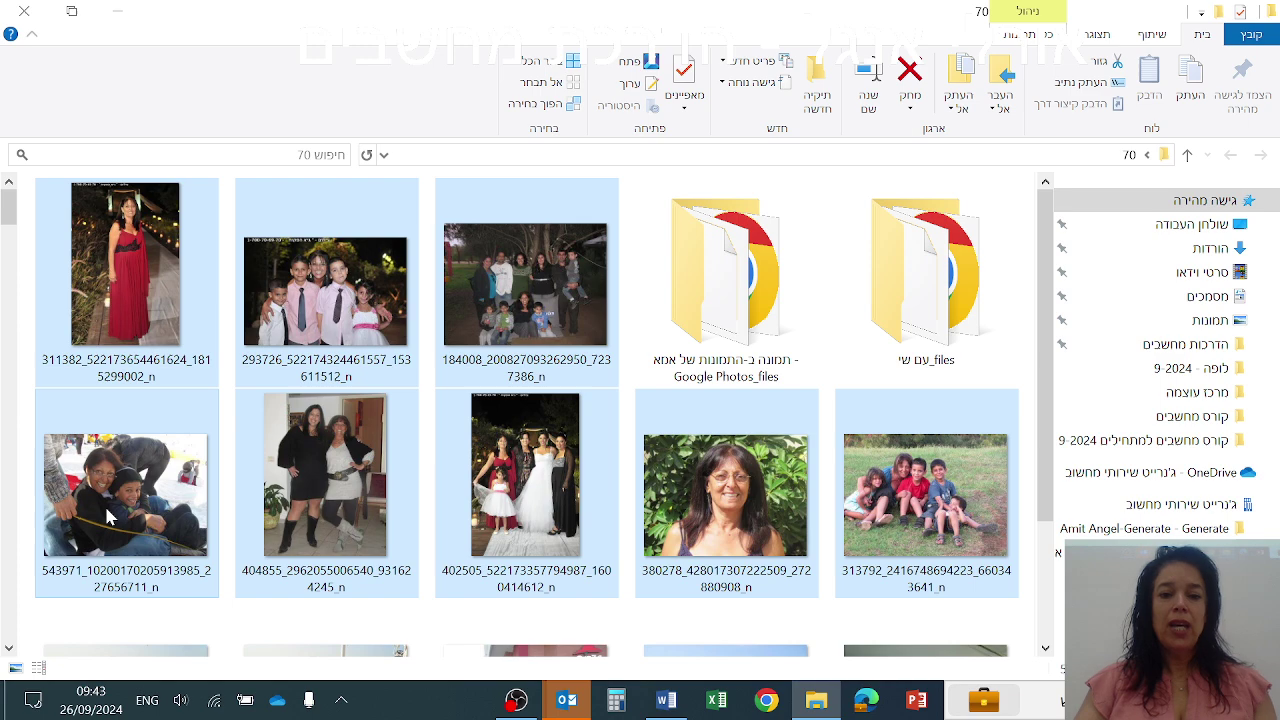
# Select the four non-adjacent photos 184008_…, 311382_…, 404855_… and 313792_…, then clear the selection.
pyautogui.click(533, 307)
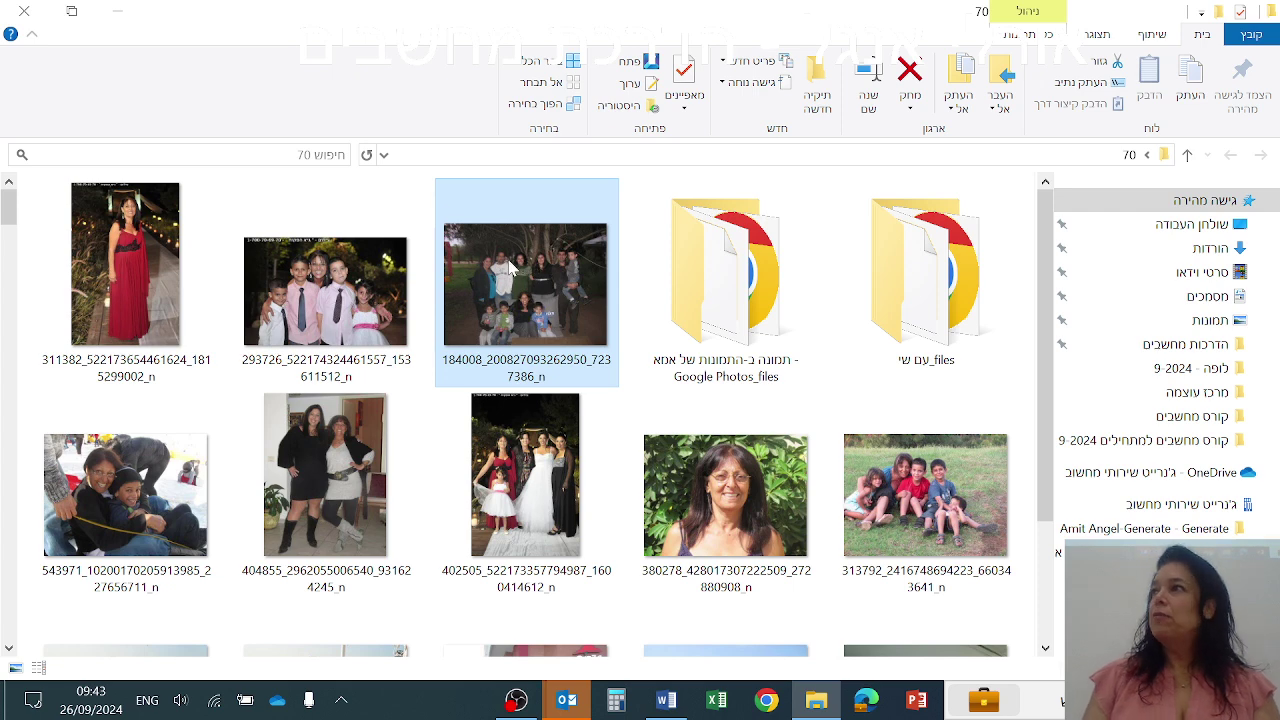
pyautogui.moveTo(497, 277)
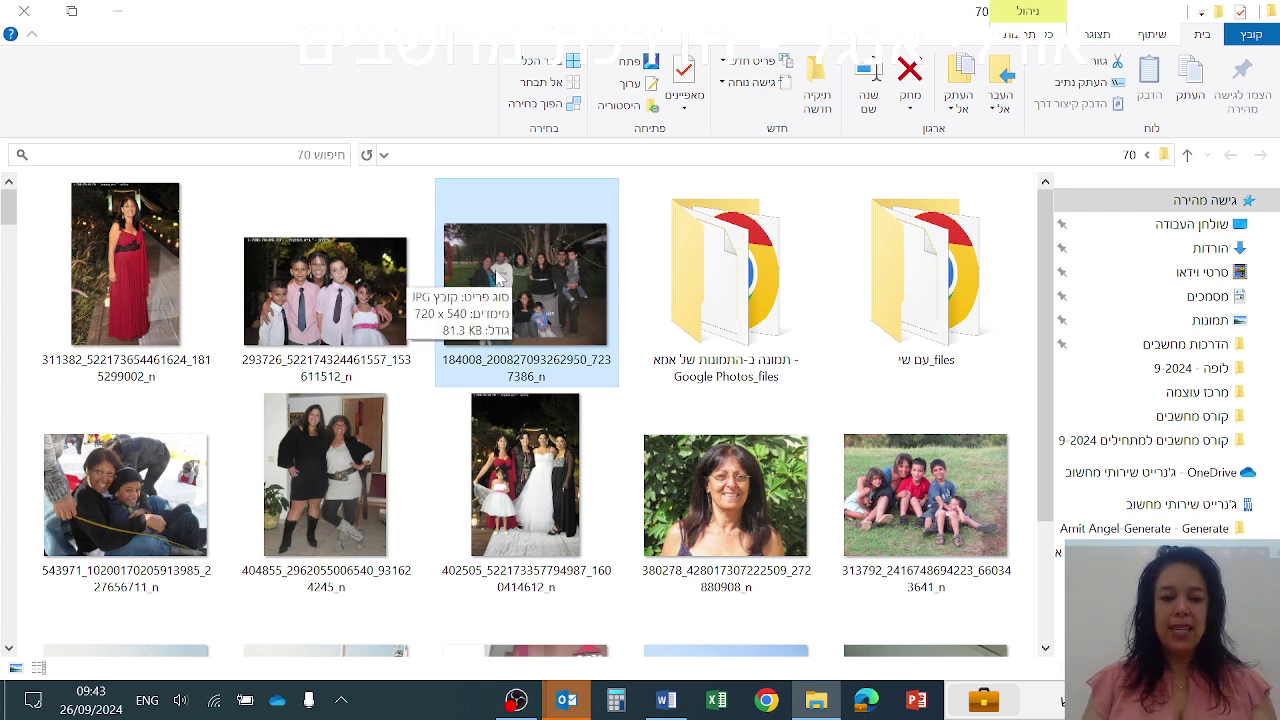
pyautogui.keyDown('ctrl'); pyautogui.click(110, 270); pyautogui.keyUp('ctrl')
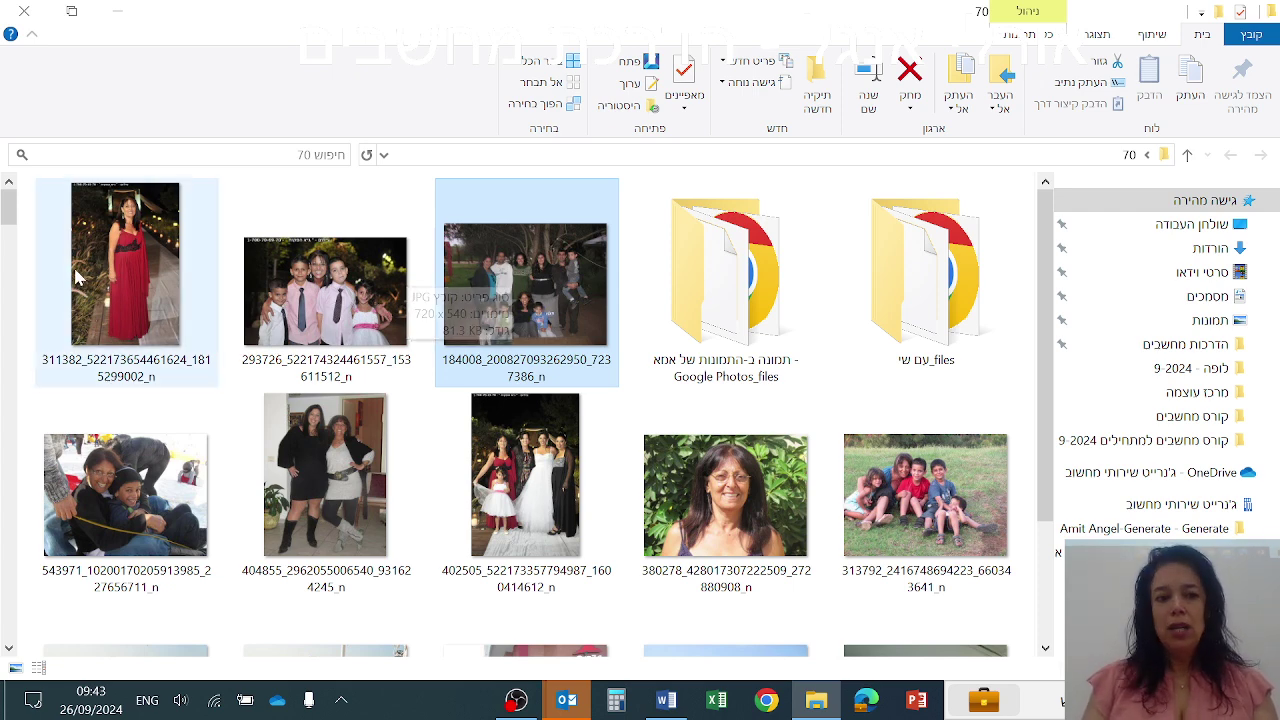
pyautogui.keyDown('ctrl'); pyautogui.click(335, 430); pyautogui.keyUp('ctrl')
pyautogui.keyDown('ctrl'); pyautogui.click(950, 500); pyautogui.keyUp('ctrl')
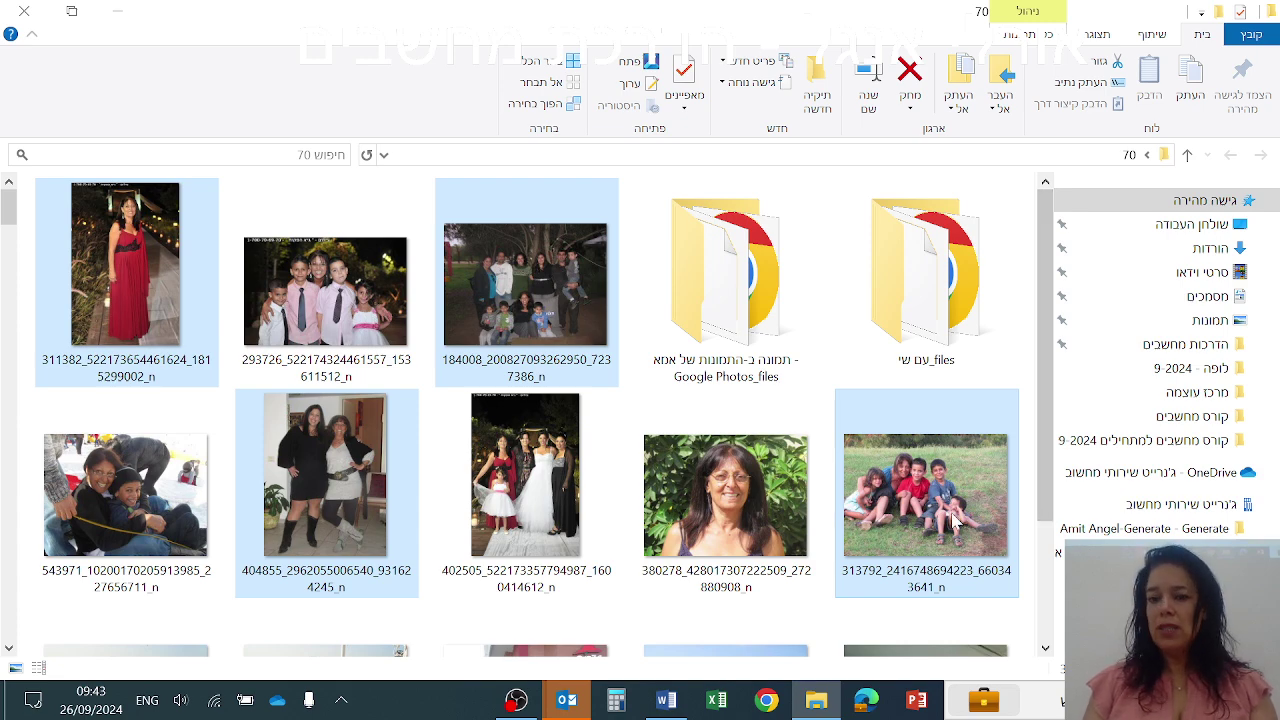
pyautogui.click(1034, 374)
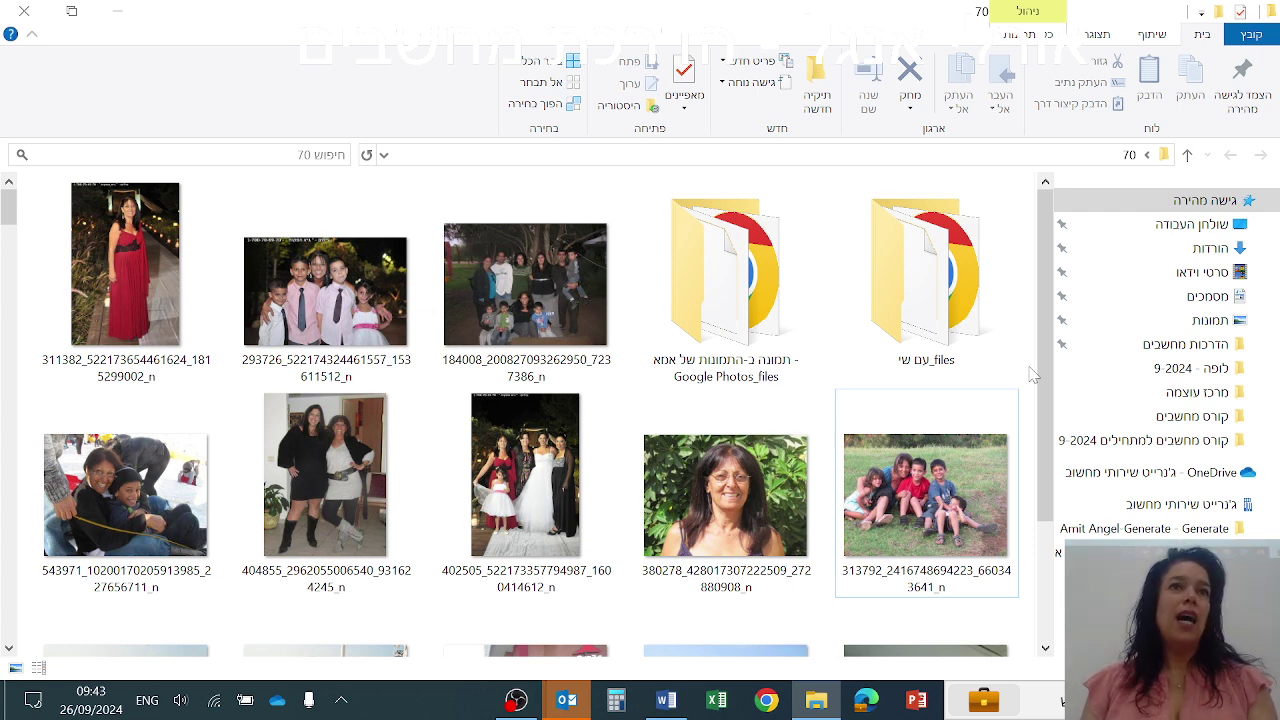
# Copy the ten photos from 313792_… through 1622644_…_cleanup (1) and close the 70 folder window.
pyautogui.scroll(-2, 78, 342)
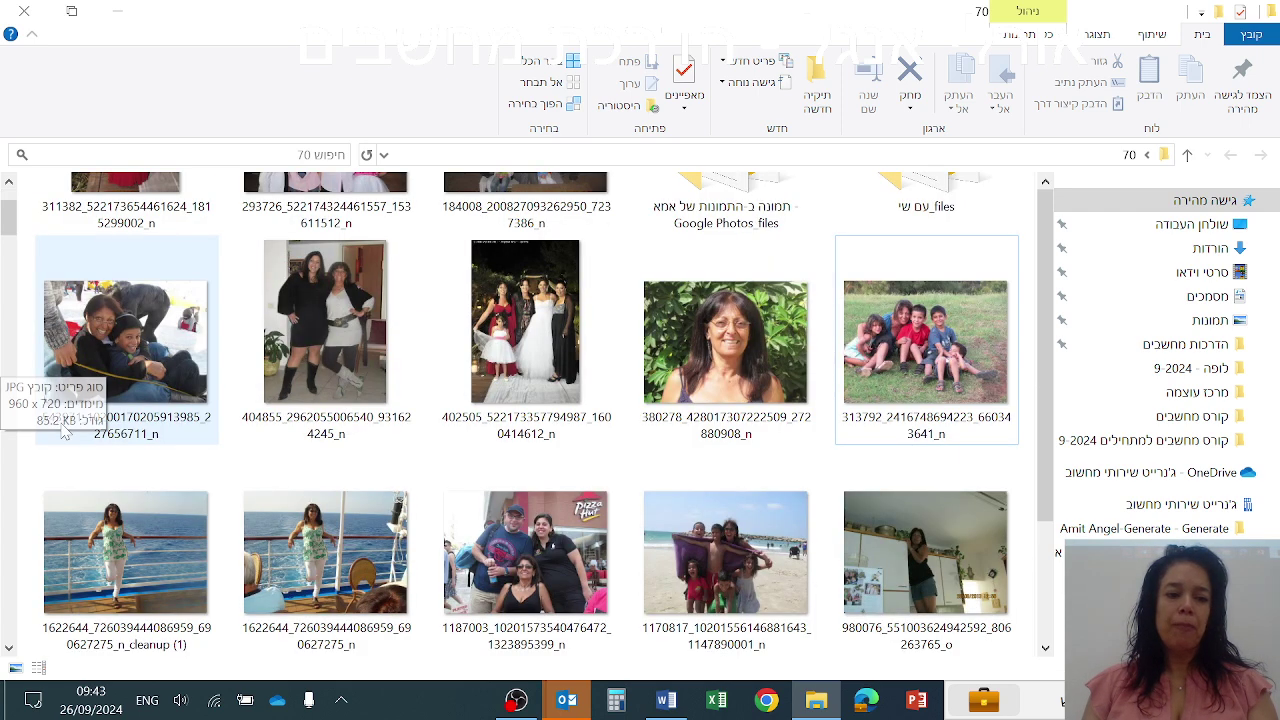
pyautogui.moveTo(34, 337); pyautogui.dragTo(972, 558)
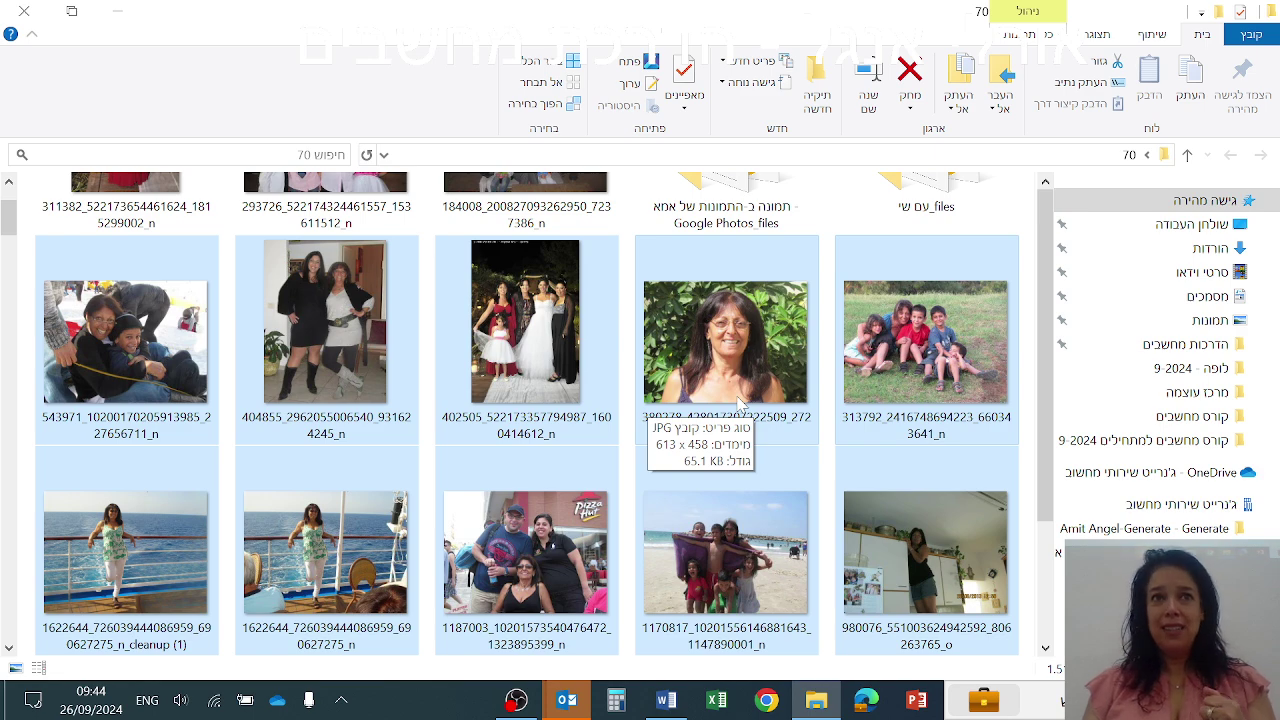
pyautogui.click(1190, 113)
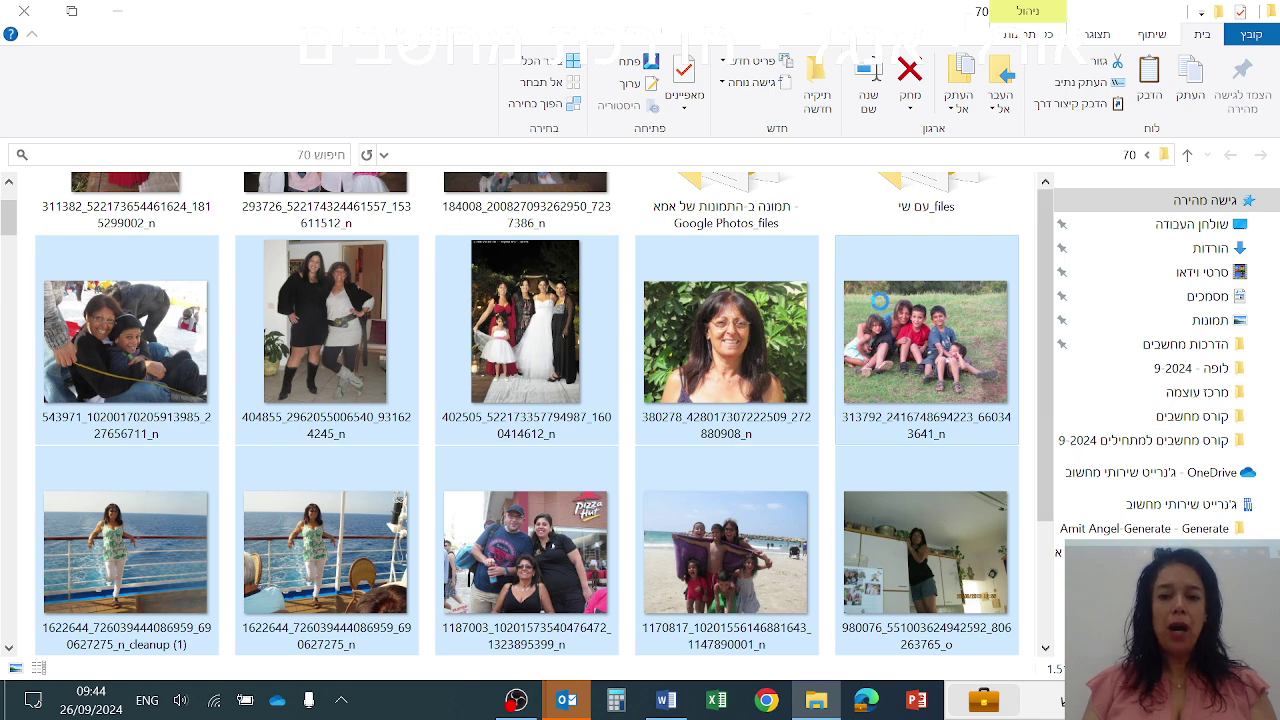
pyautogui.rightClick(882, 312)
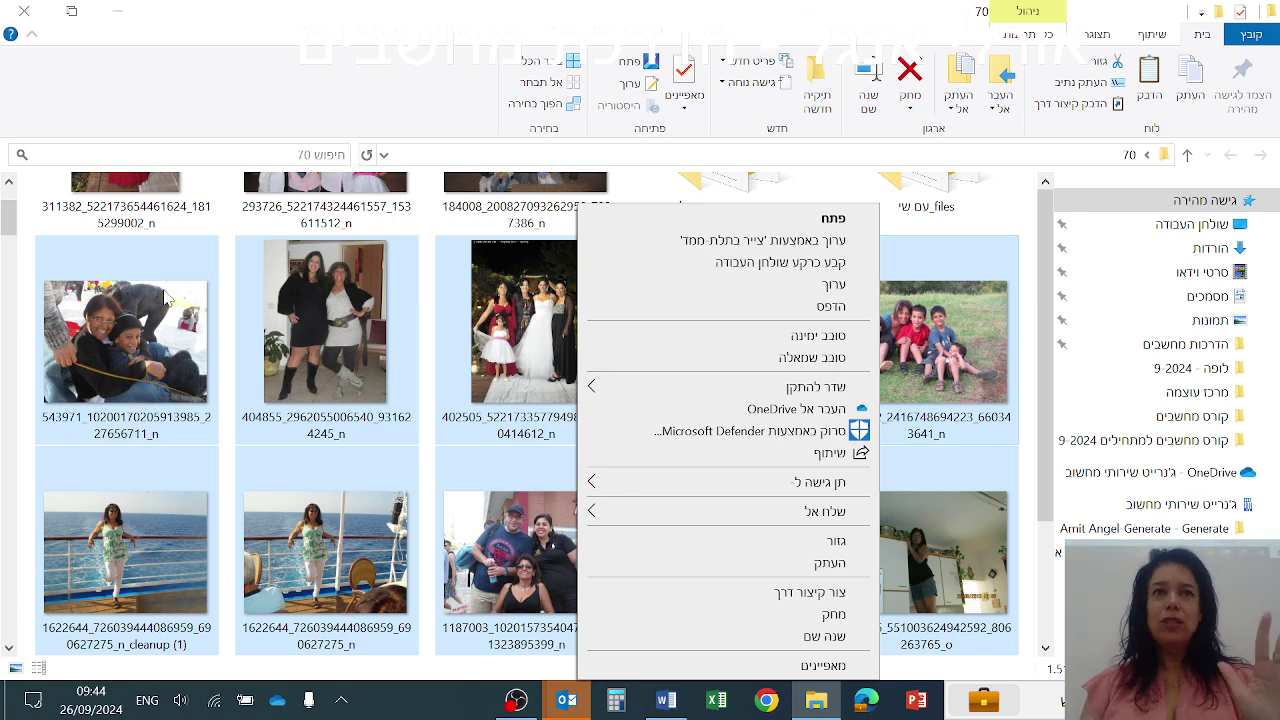
pyautogui.click(30, 14)
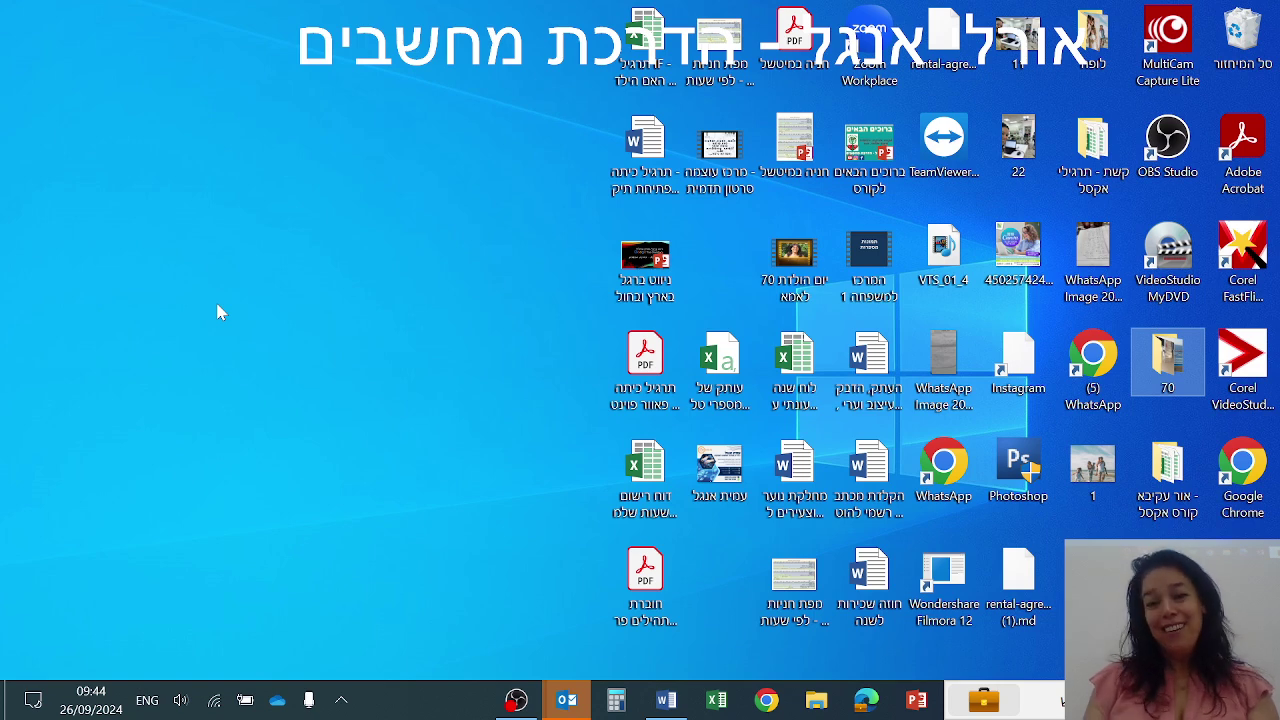
# Create a new folder named "ספר לופה חדש" inside the Pictures (תמונות) folder.
pyautogui.click(833, 710)
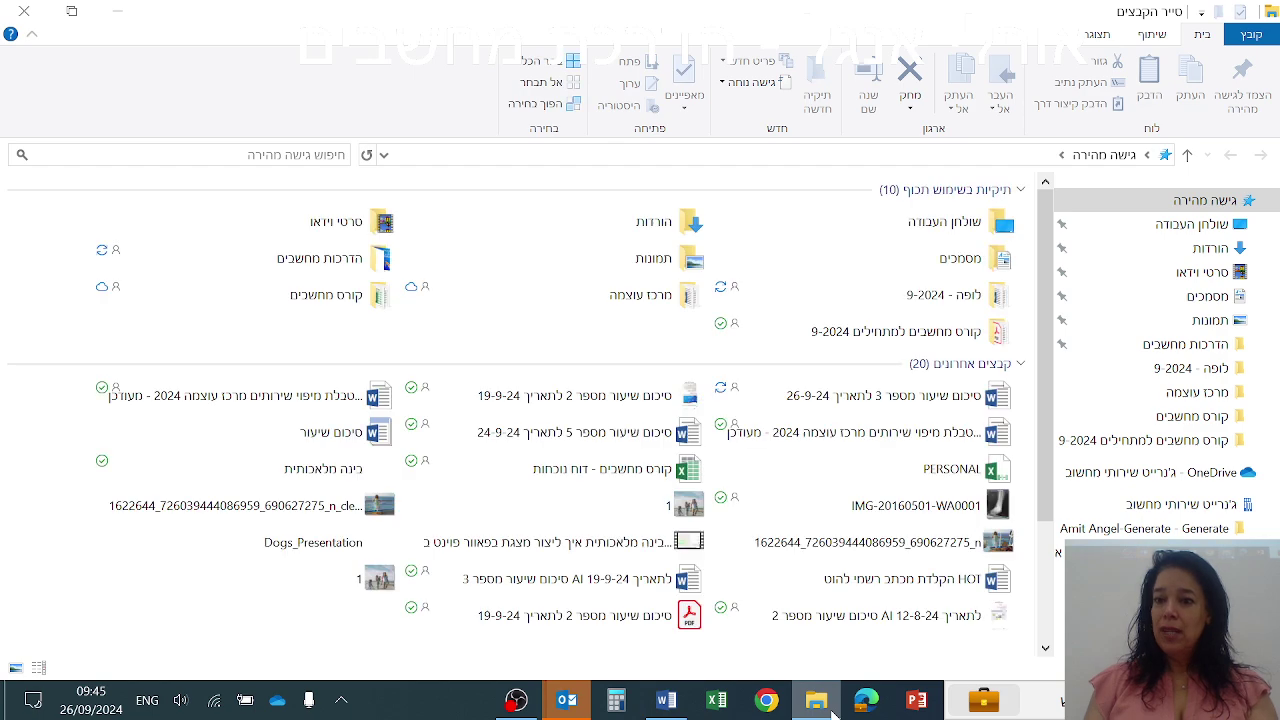
pyautogui.click(1183, 326)
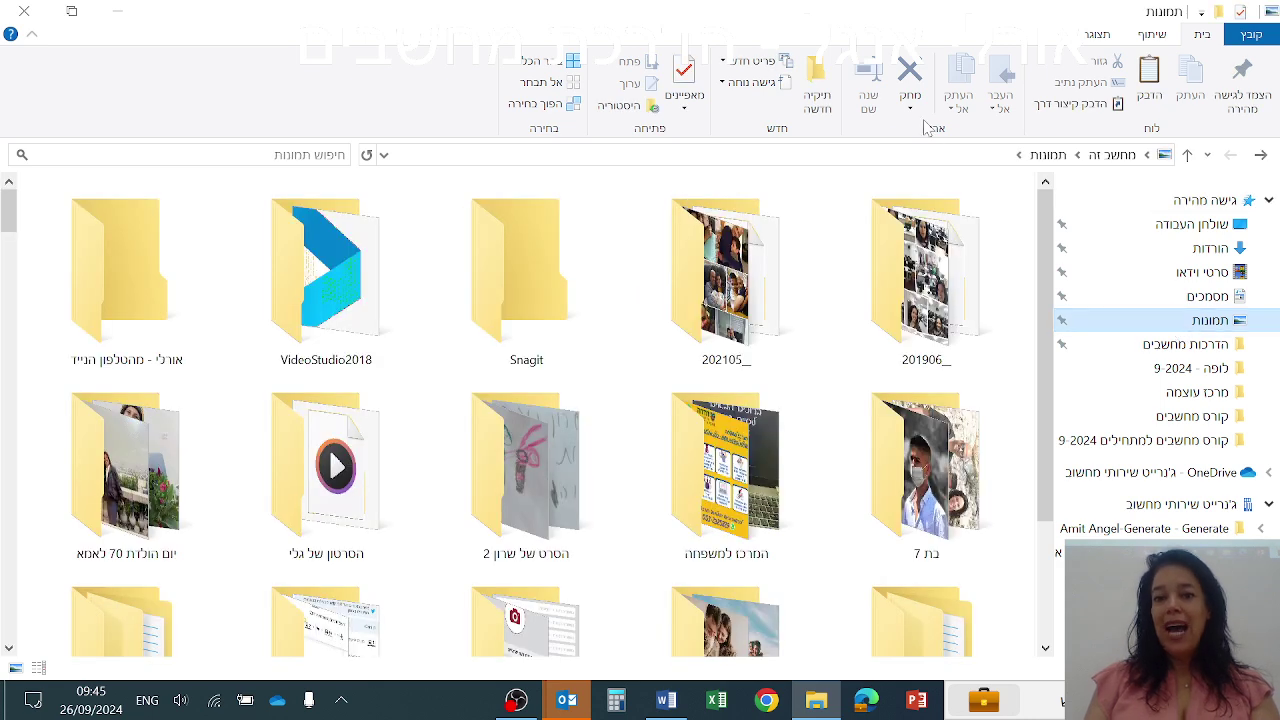
pyautogui.click(818, 92)
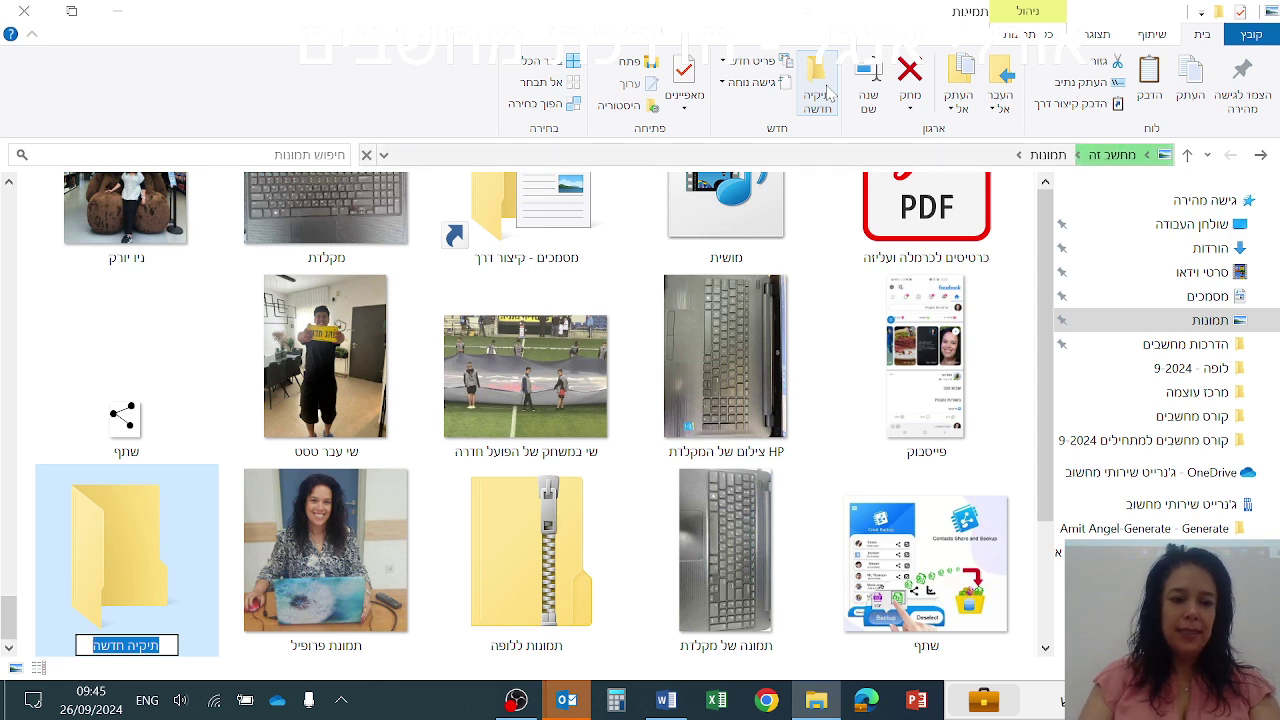
pyautogui.write('xpr')
pyautogui.press('BackSpace')
pyautogui.press('BackSpace')
pyautogui.press('BackSpace')
pyautogui.hotkey('alt', 'shift')
pyautogui.write('ספר')
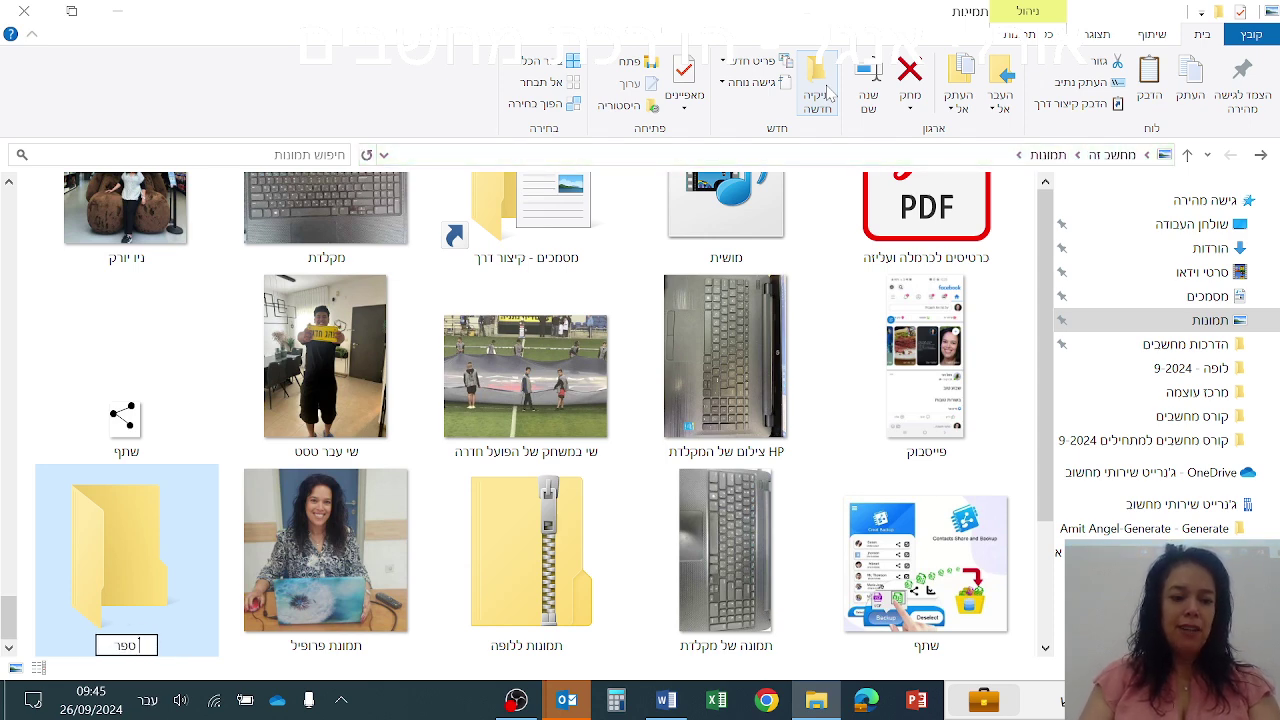
pyautogui.write(' לופה חדש')
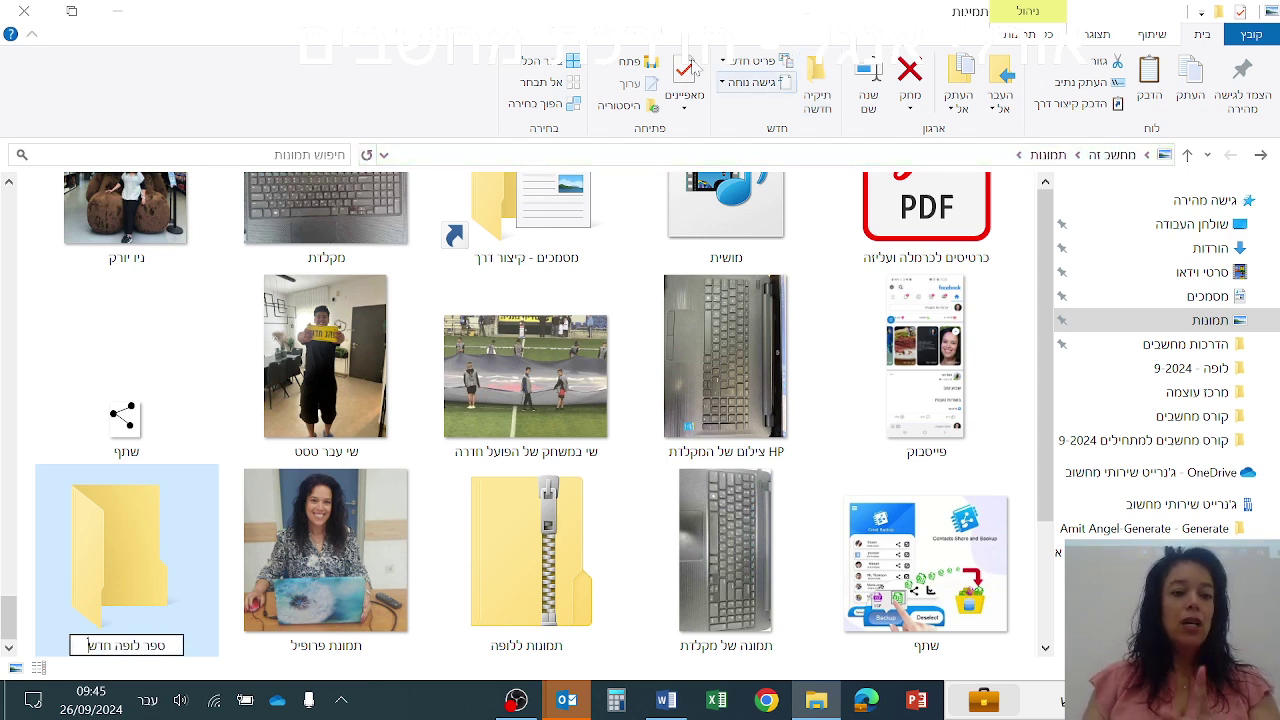
pyautogui.press('Return')
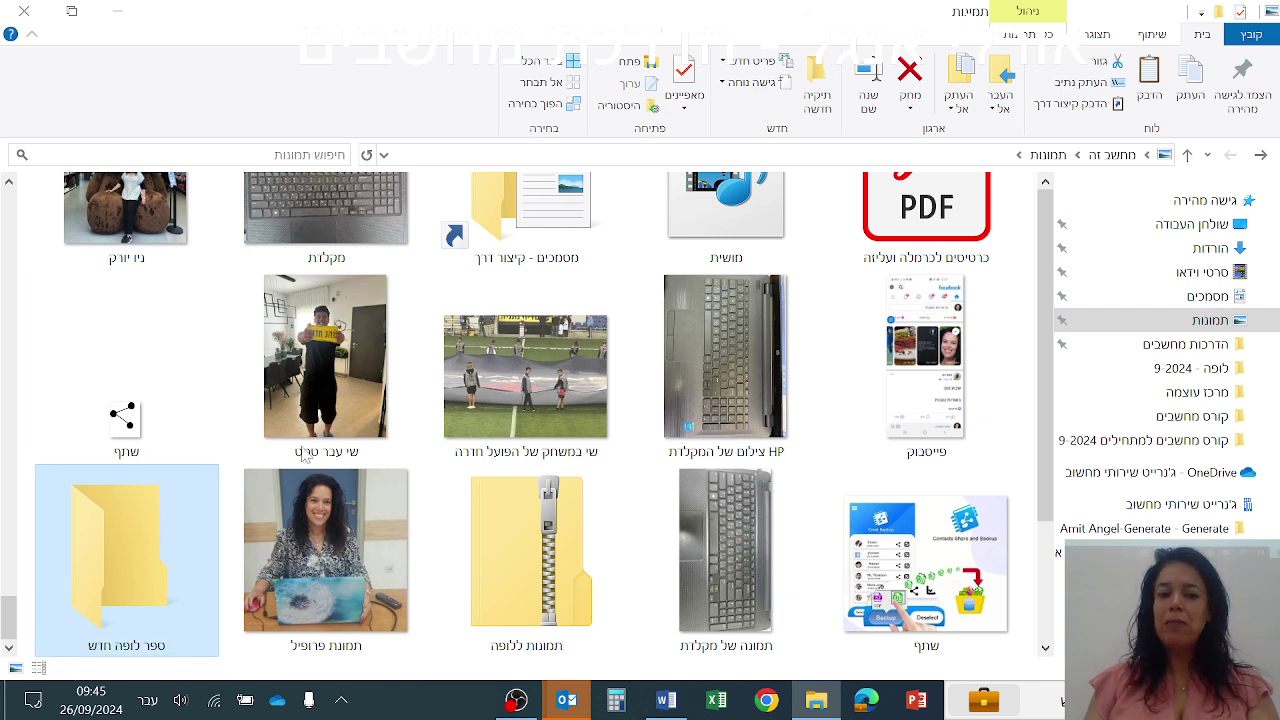
# Open the ספר לופה חדש folder and paste the copied photos into it.
pyautogui.doubleClick(200, 494)
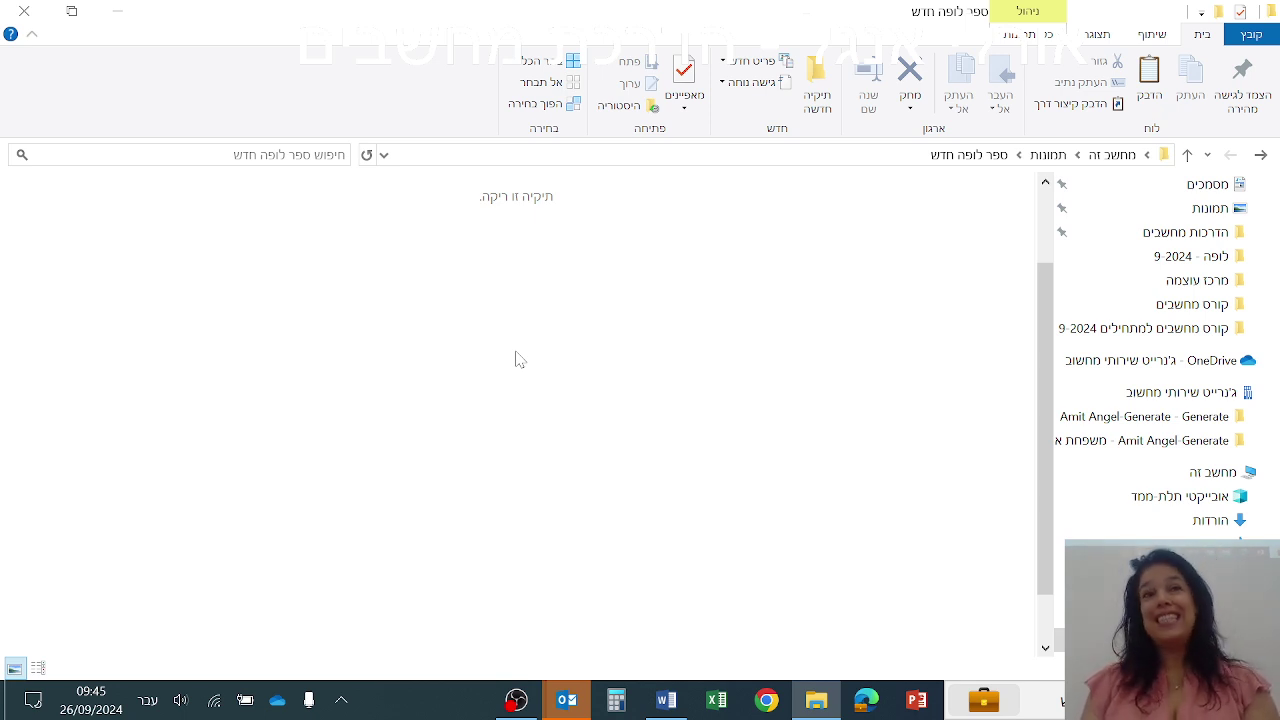
pyautogui.rightClick(517, 359)
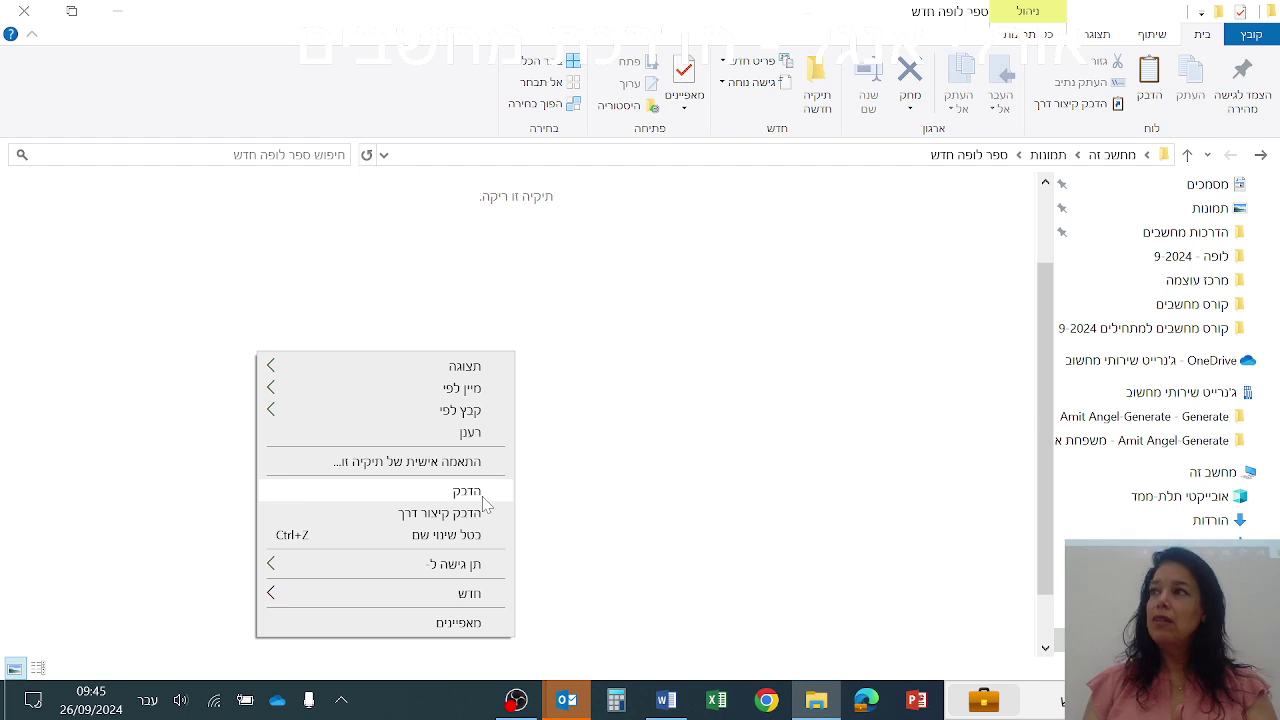
pyautogui.click(870, 315)
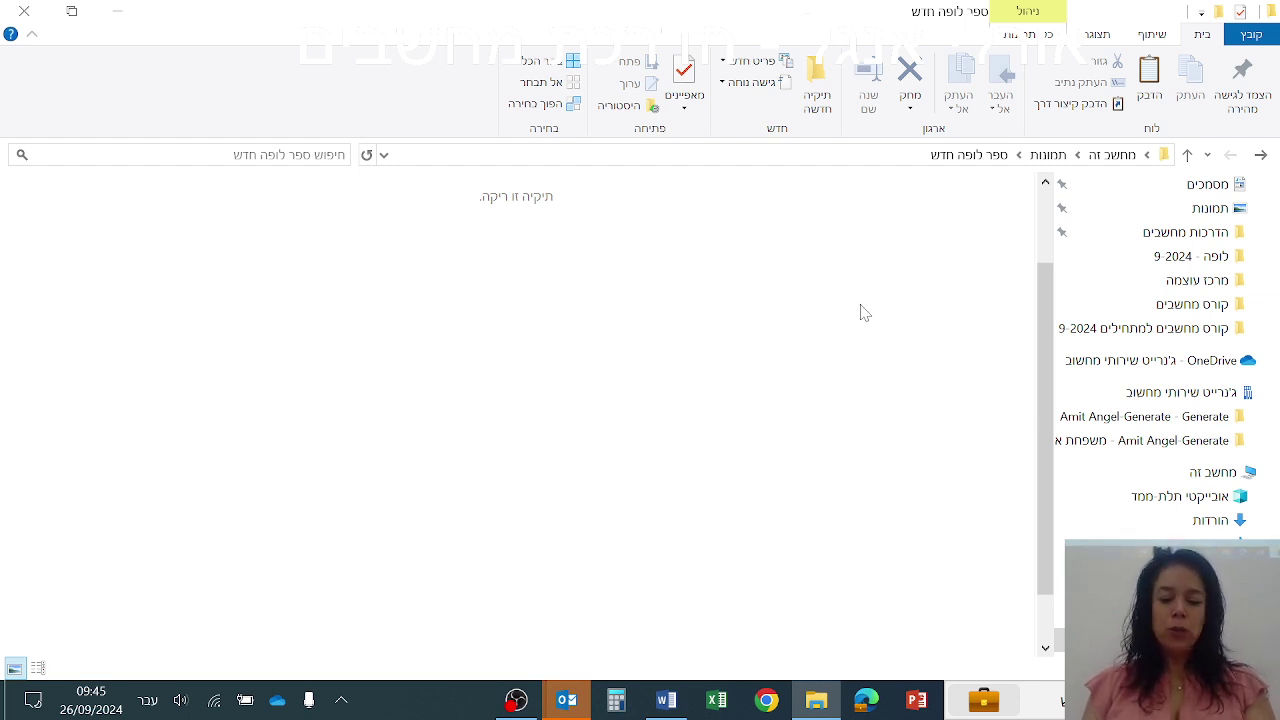
pyautogui.click(1148, 105)
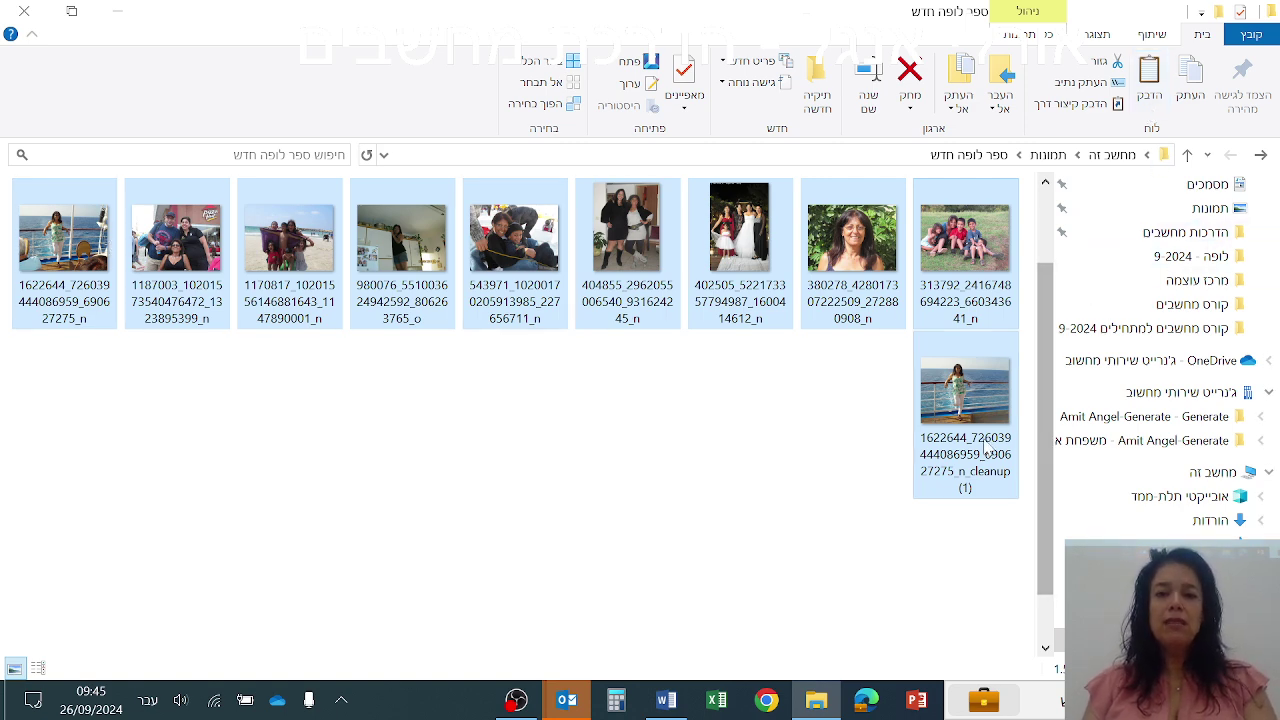
# Show the pasted photos as extra large icons (סמלים גדולים מאוד).
pyautogui.rightClick(670, 446)
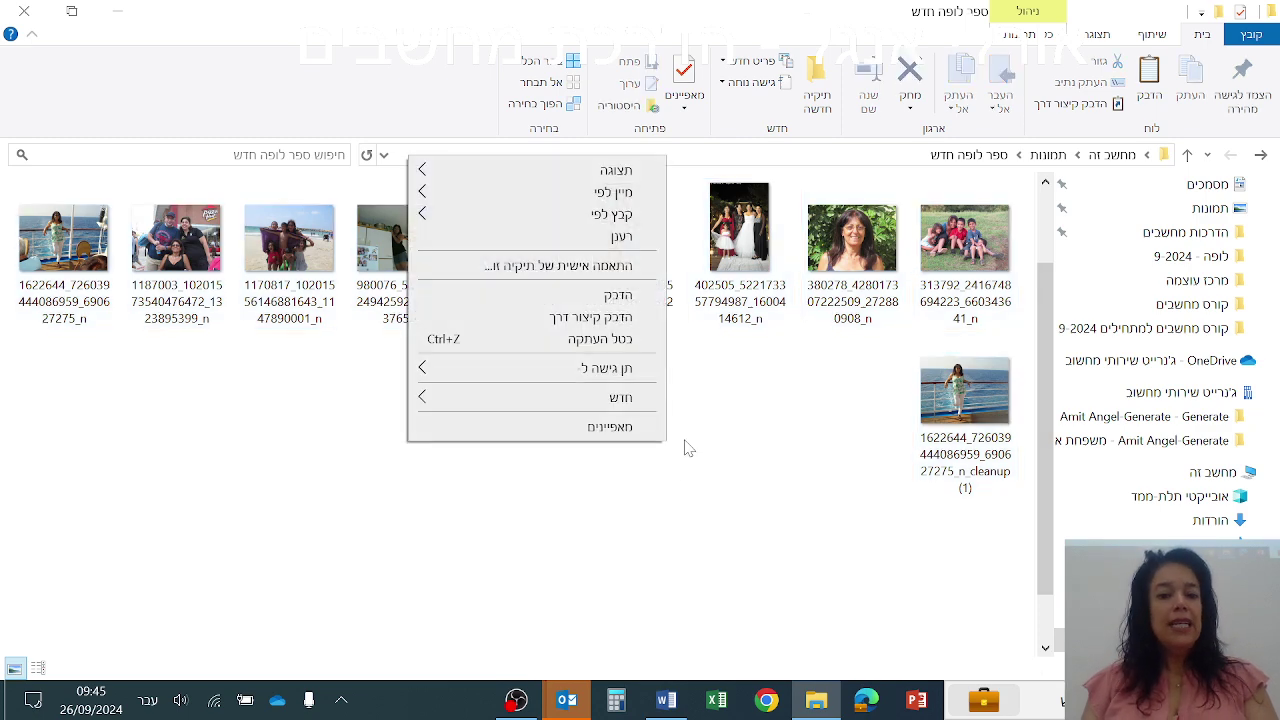
pyautogui.moveTo(648, 172)
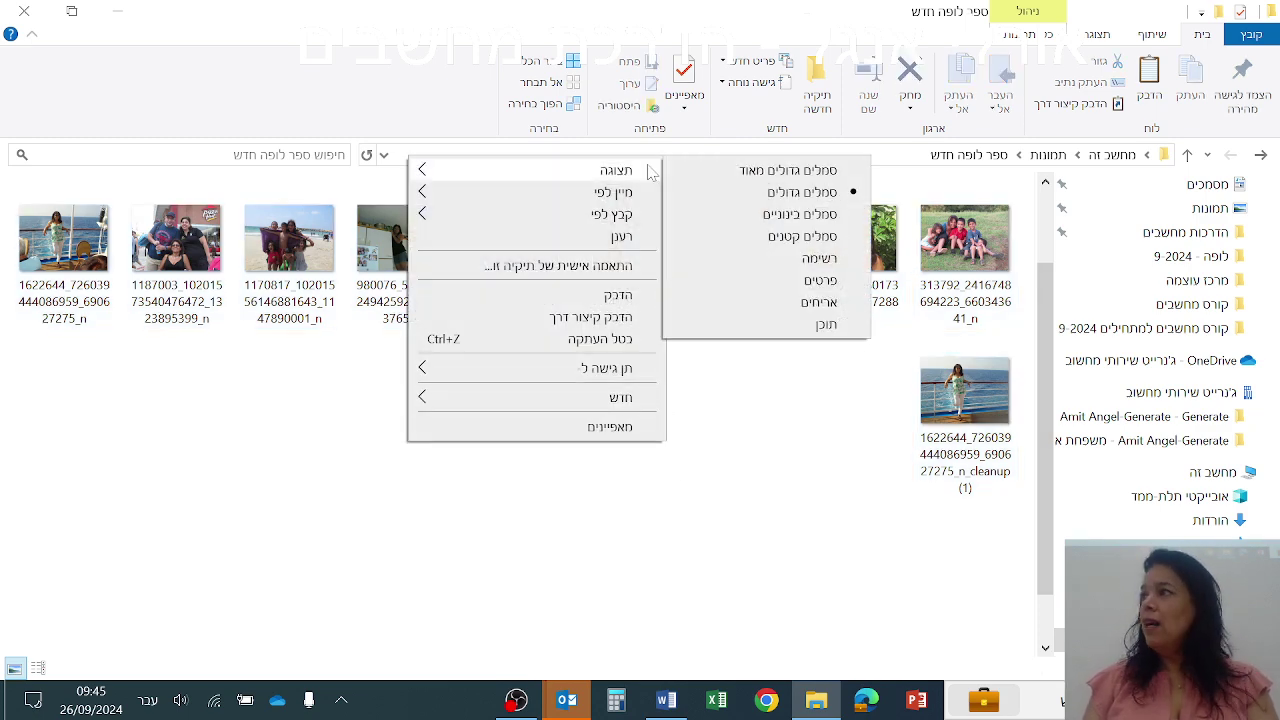
pyautogui.click(767, 172)
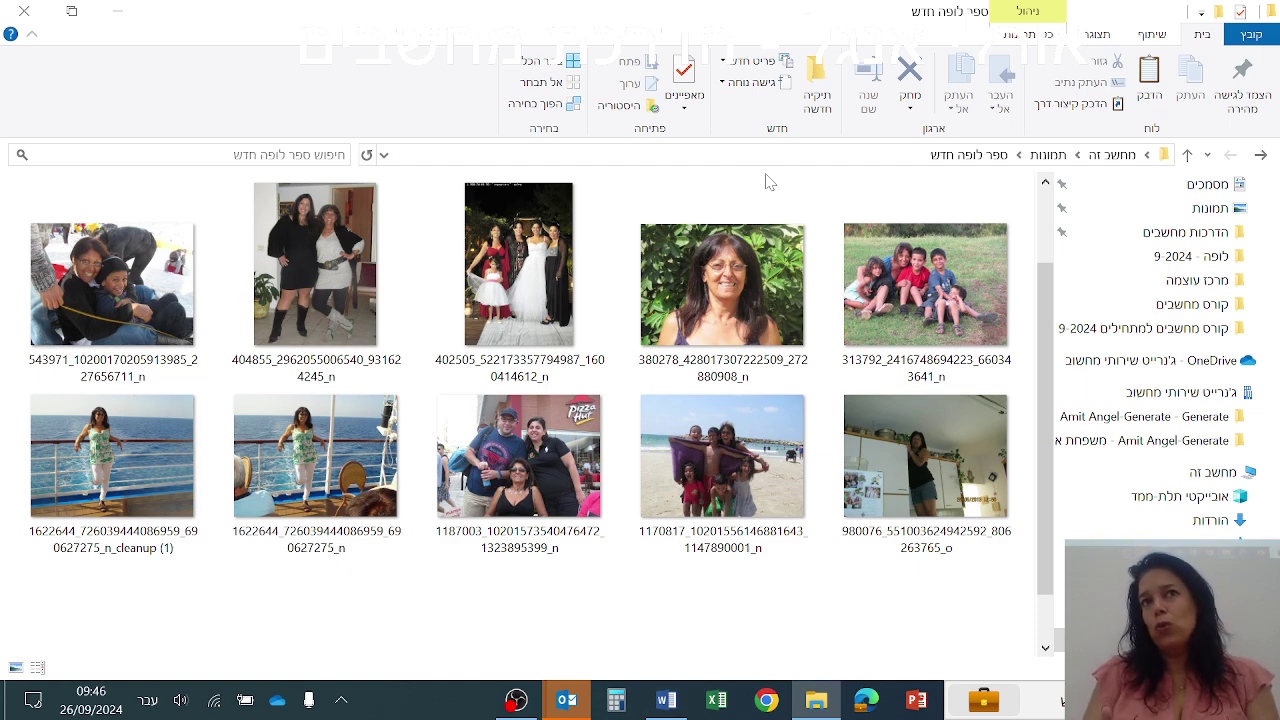
# Switch the folder view to a list (רשימה) and back to extra large icons.
pyautogui.rightClick(728, 630)
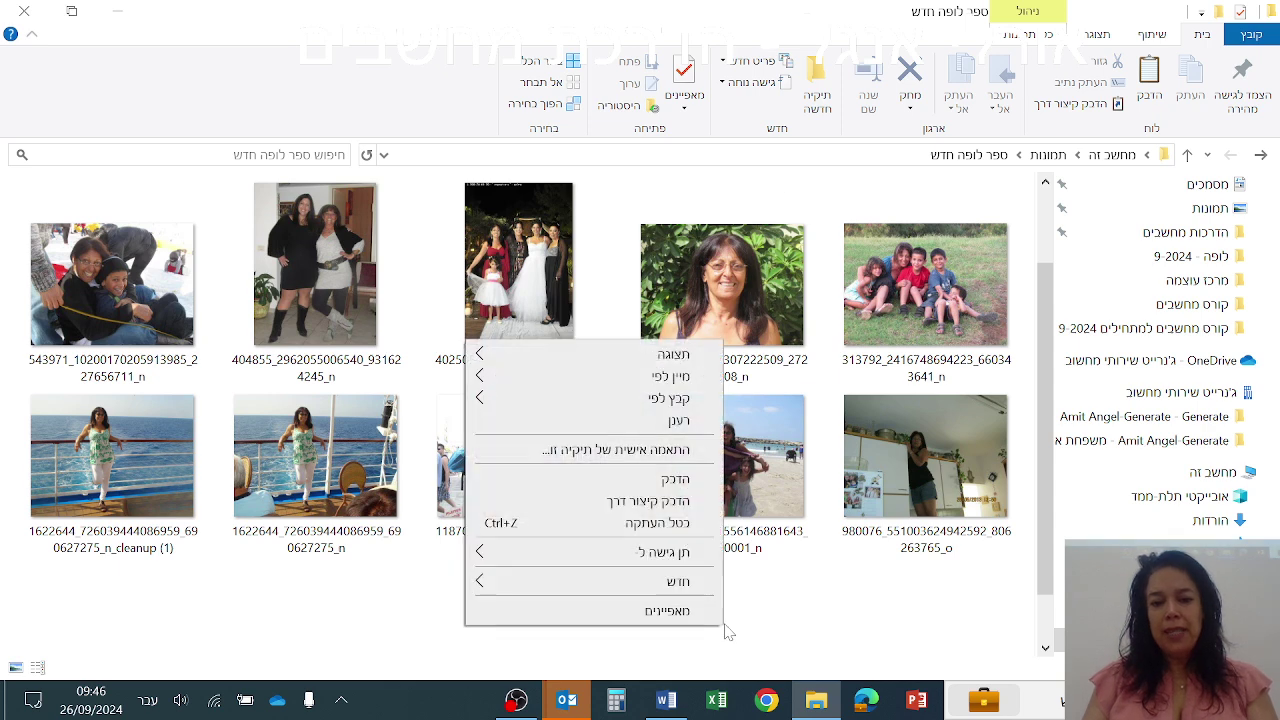
pyautogui.moveTo(648, 362)
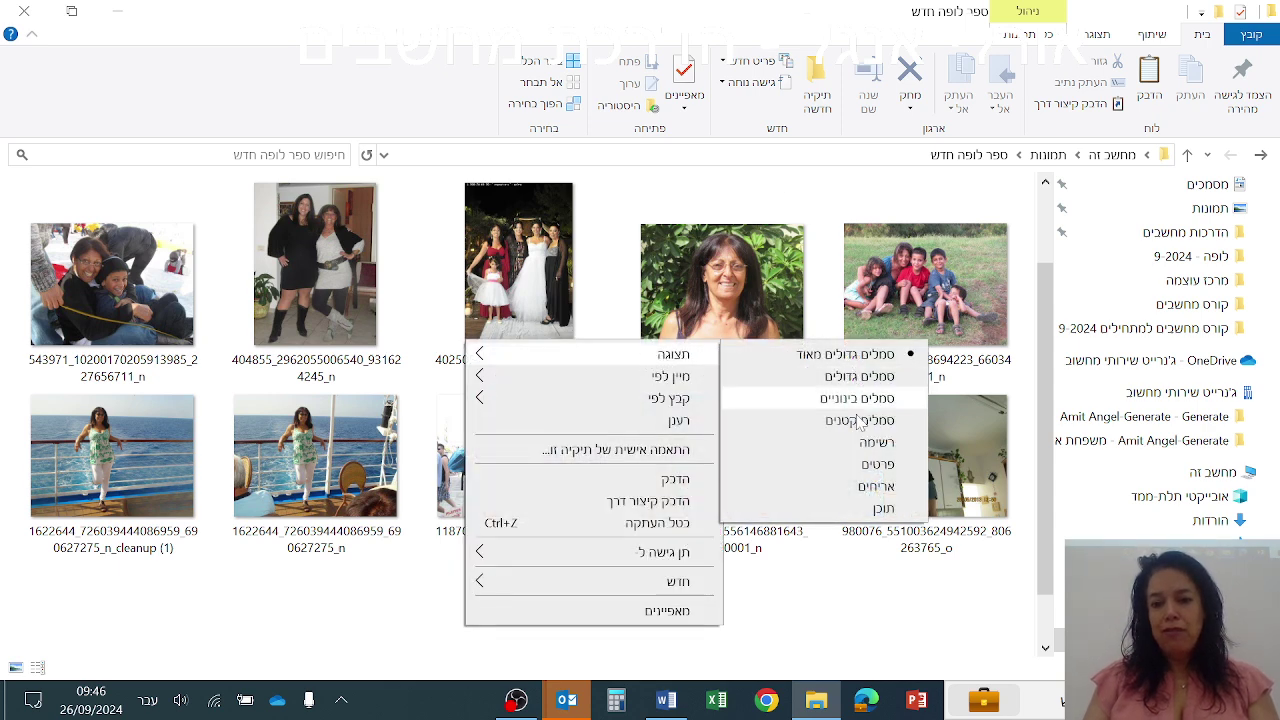
pyautogui.click(831, 448)
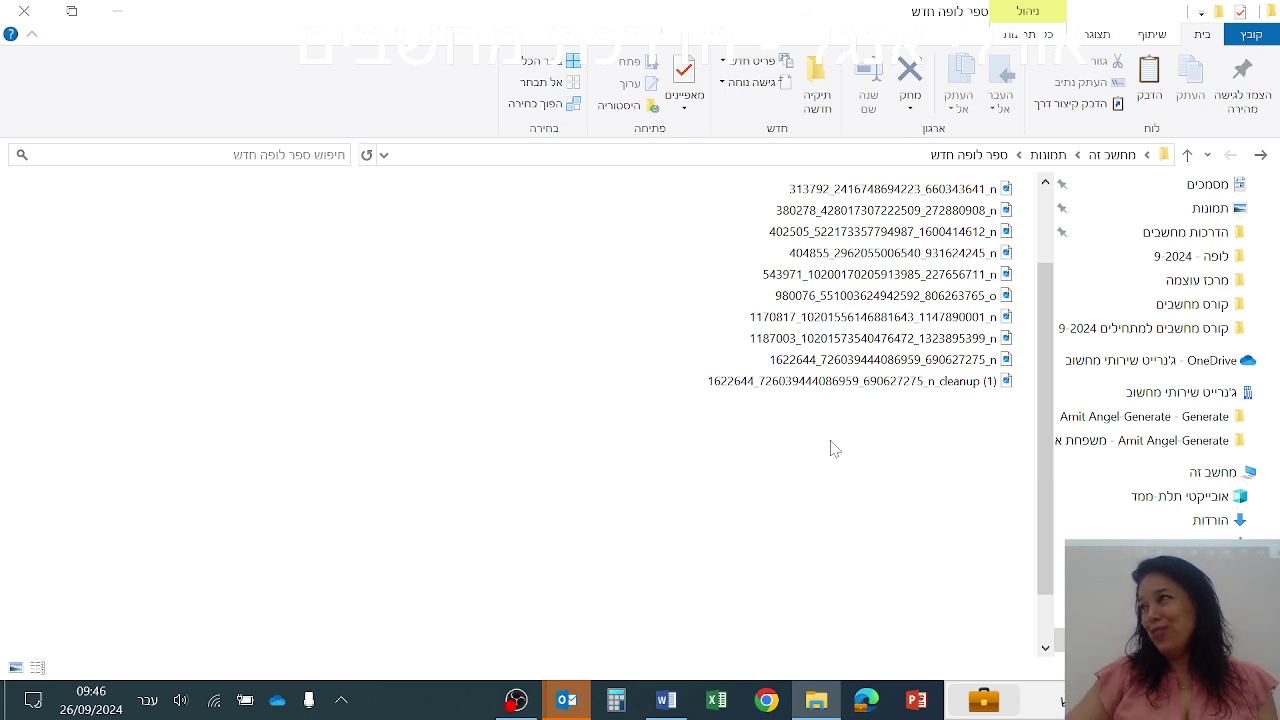
pyautogui.rightClick(385, 240)
pyautogui.moveTo(367, 262)
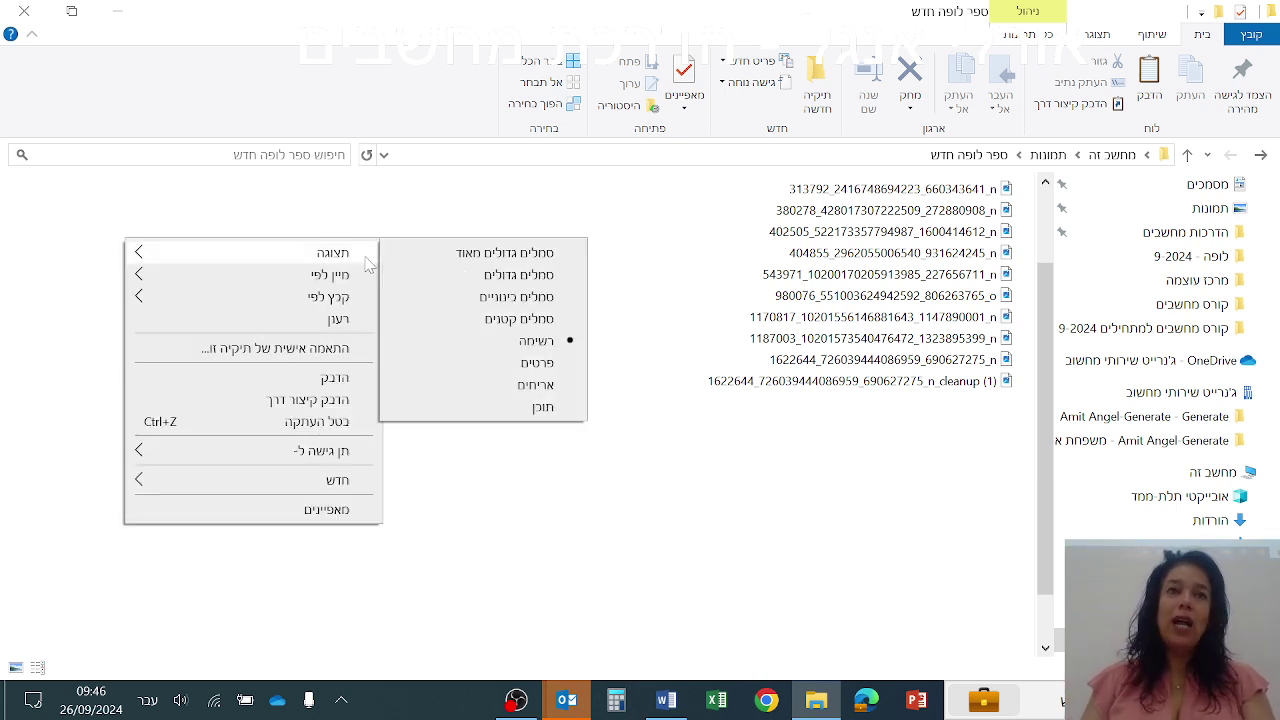
pyautogui.click(420, 258)
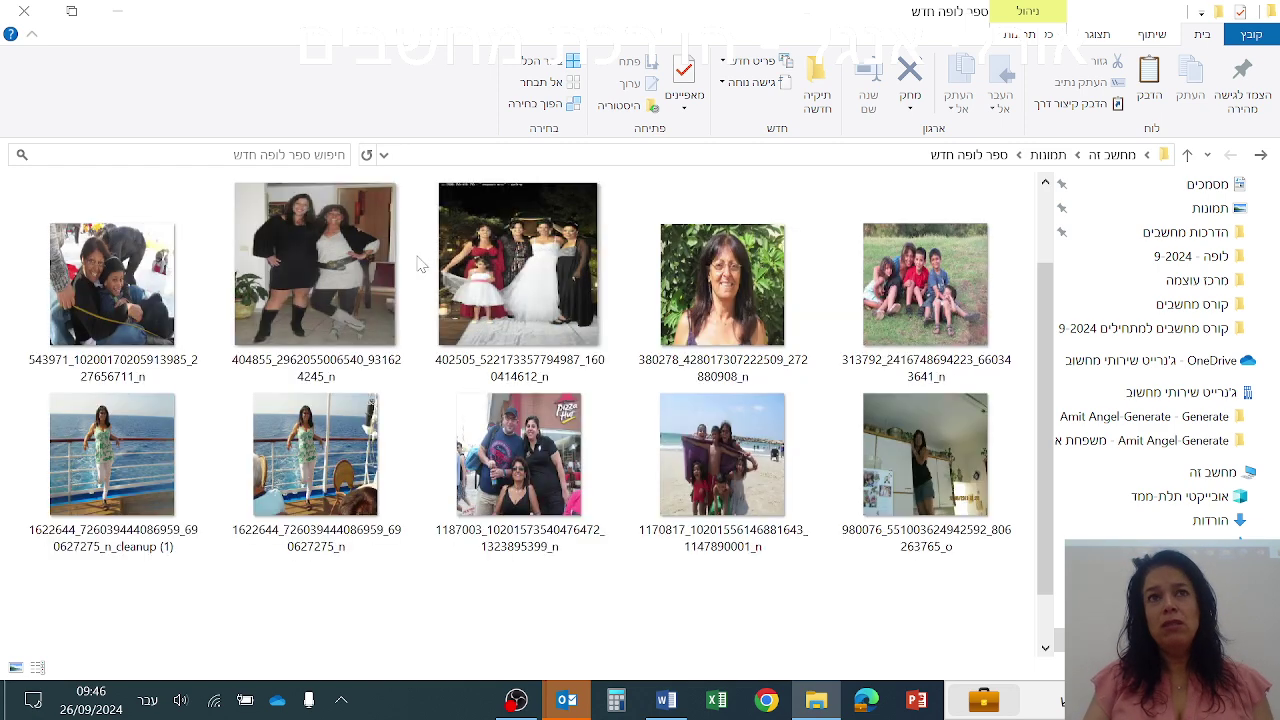
# Look over individual photos in the ספר לופה חדש folder and close the folder window.
pyautogui.click(760, 272)
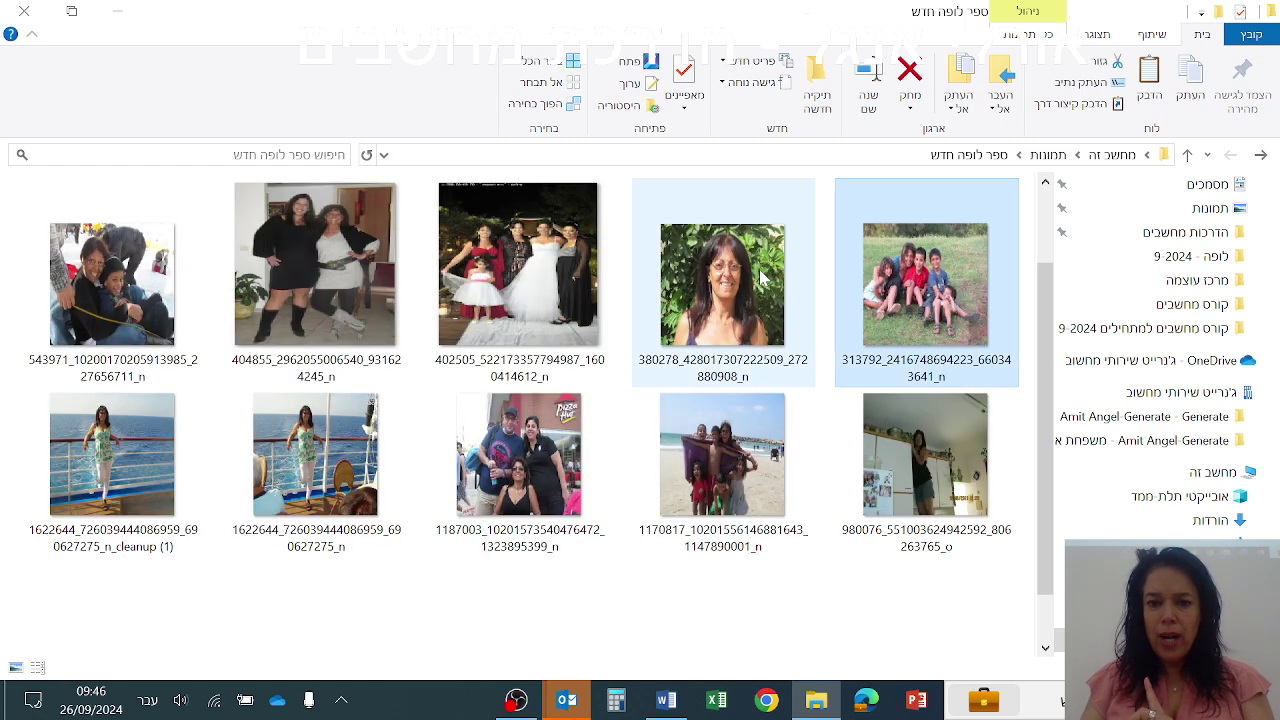
pyautogui.click(560, 280)
pyautogui.click(335, 305)
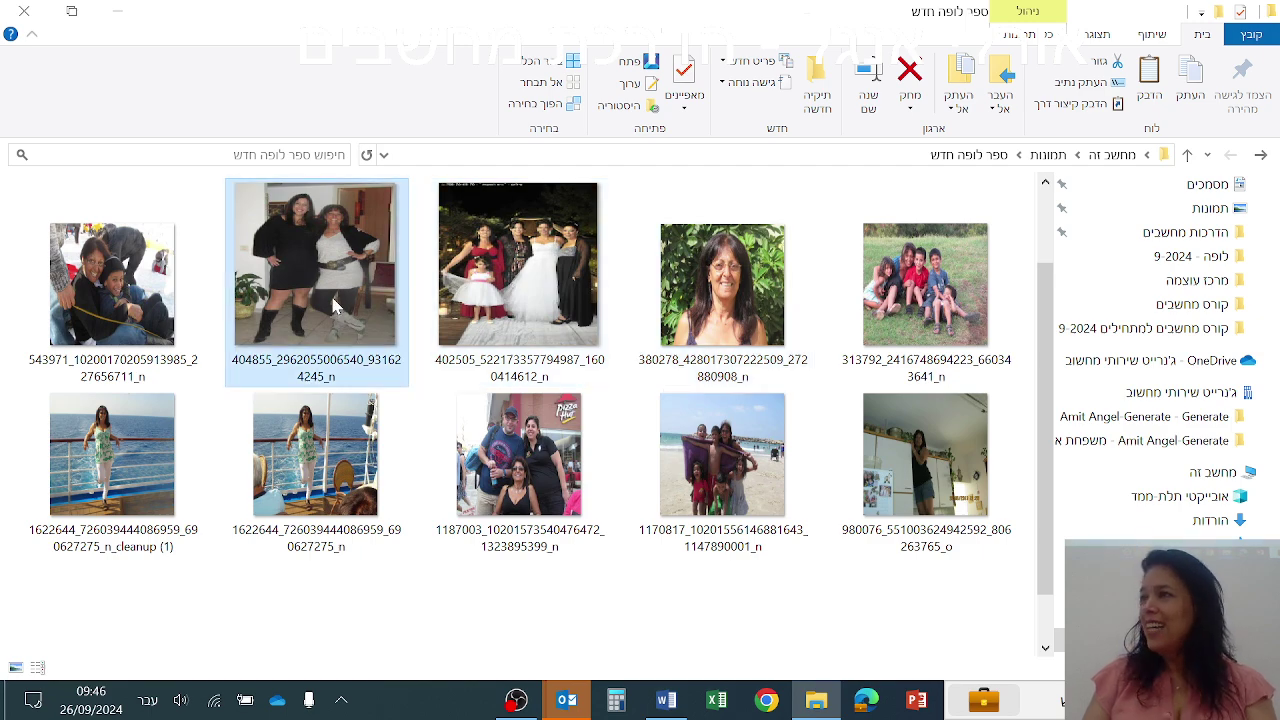
pyautogui.click(23, 11)
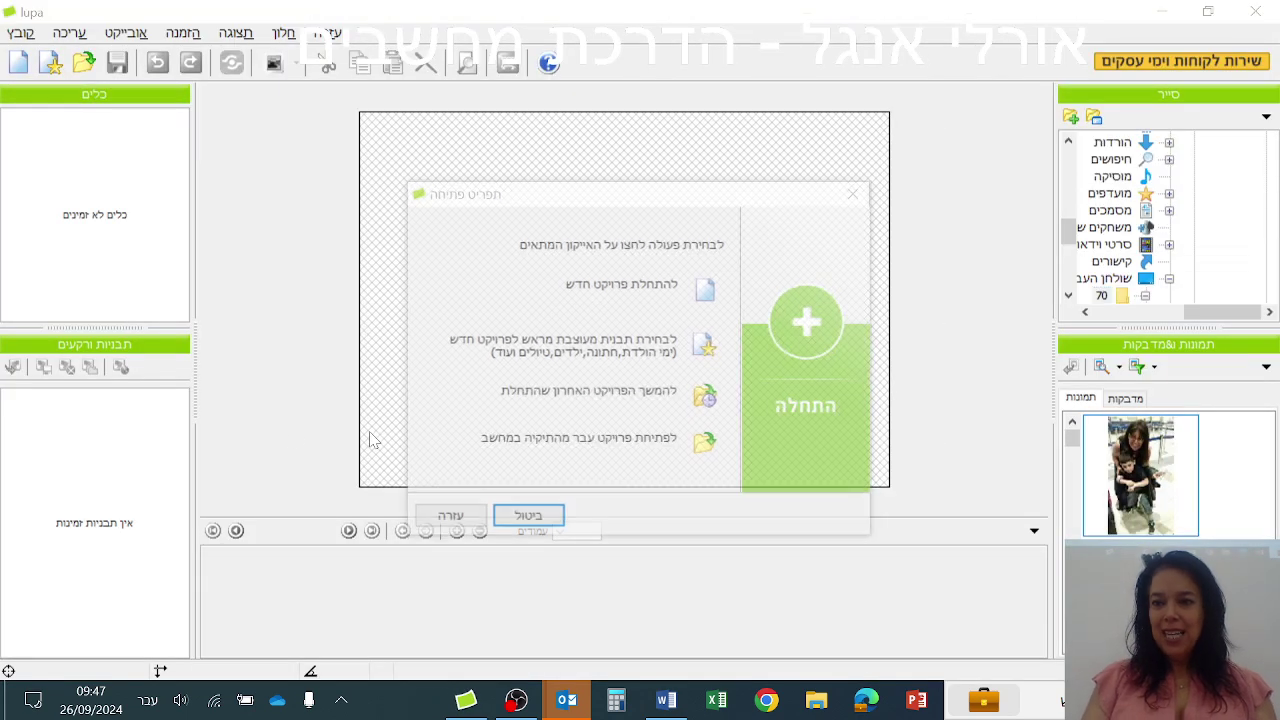
# Start a new calendar project (לוח שנה) in the A4 wall format with personal events, לוח שנה ותאריכון ארועים אישי A4.
pyautogui.click(704, 290)
pyautogui.click(635, 379)
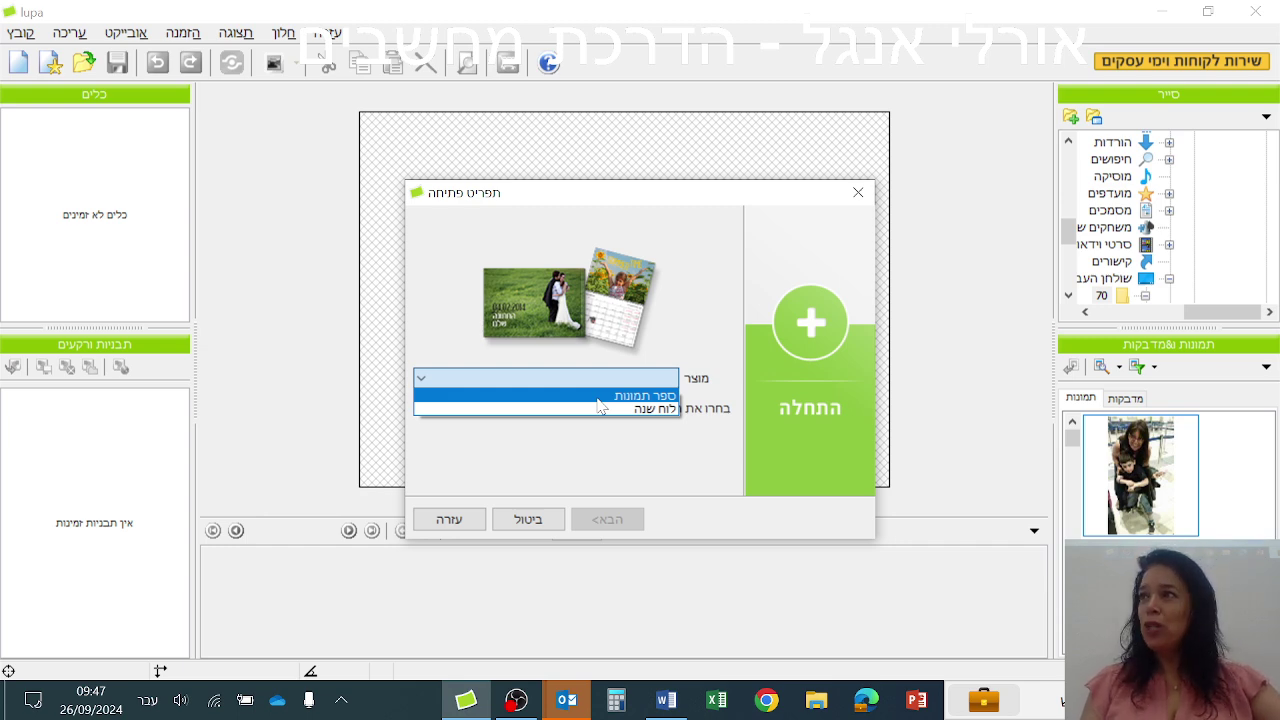
pyautogui.click(602, 410)
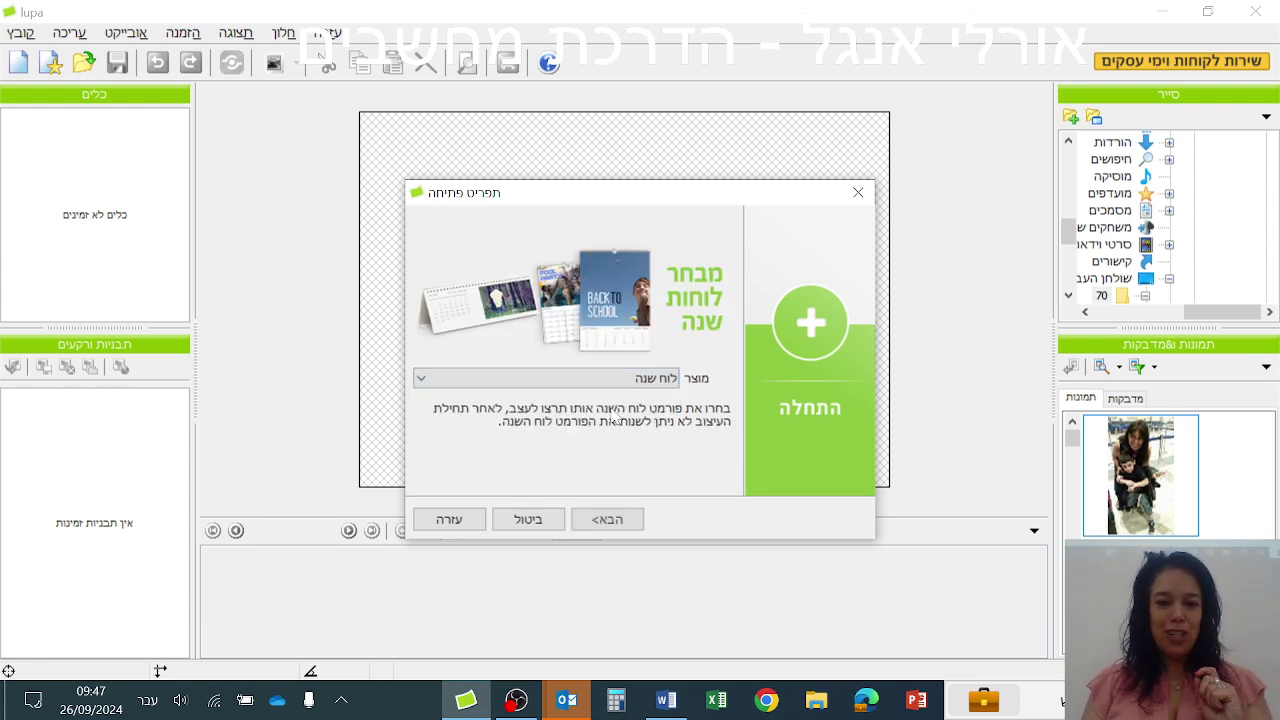
pyautogui.click(606, 524)
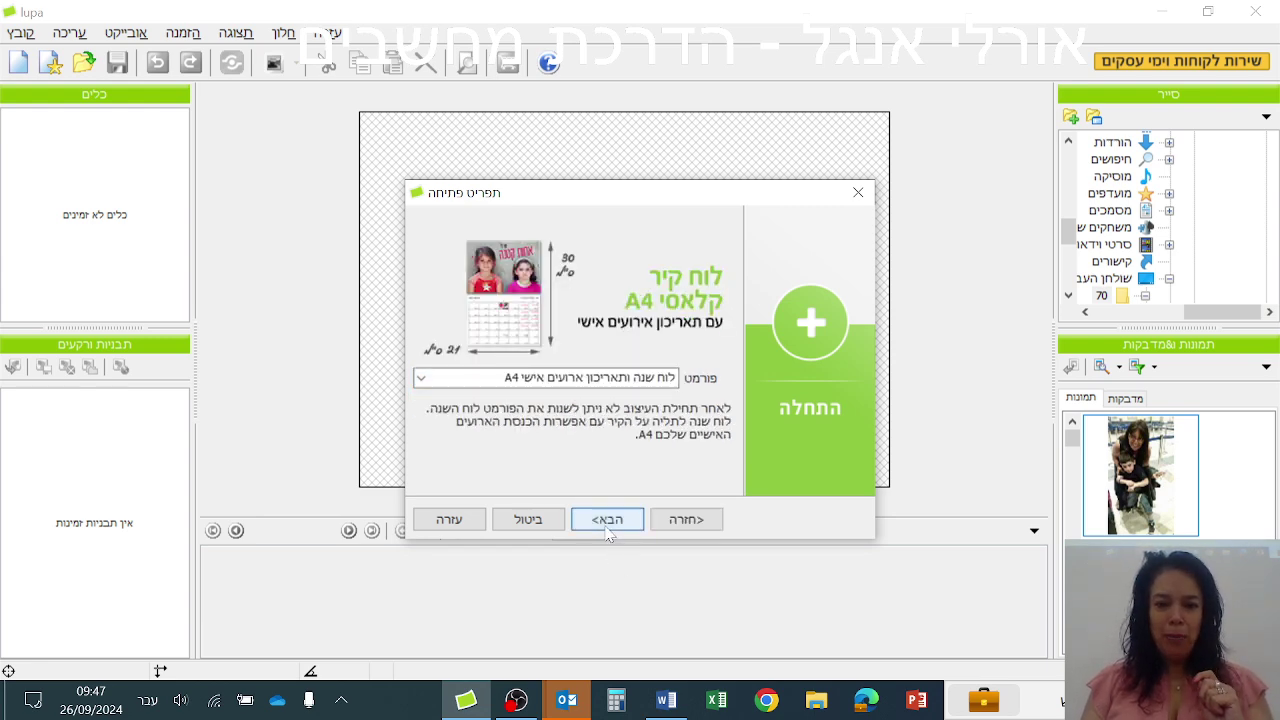
pyautogui.click(606, 520)
pyautogui.click(606, 520)
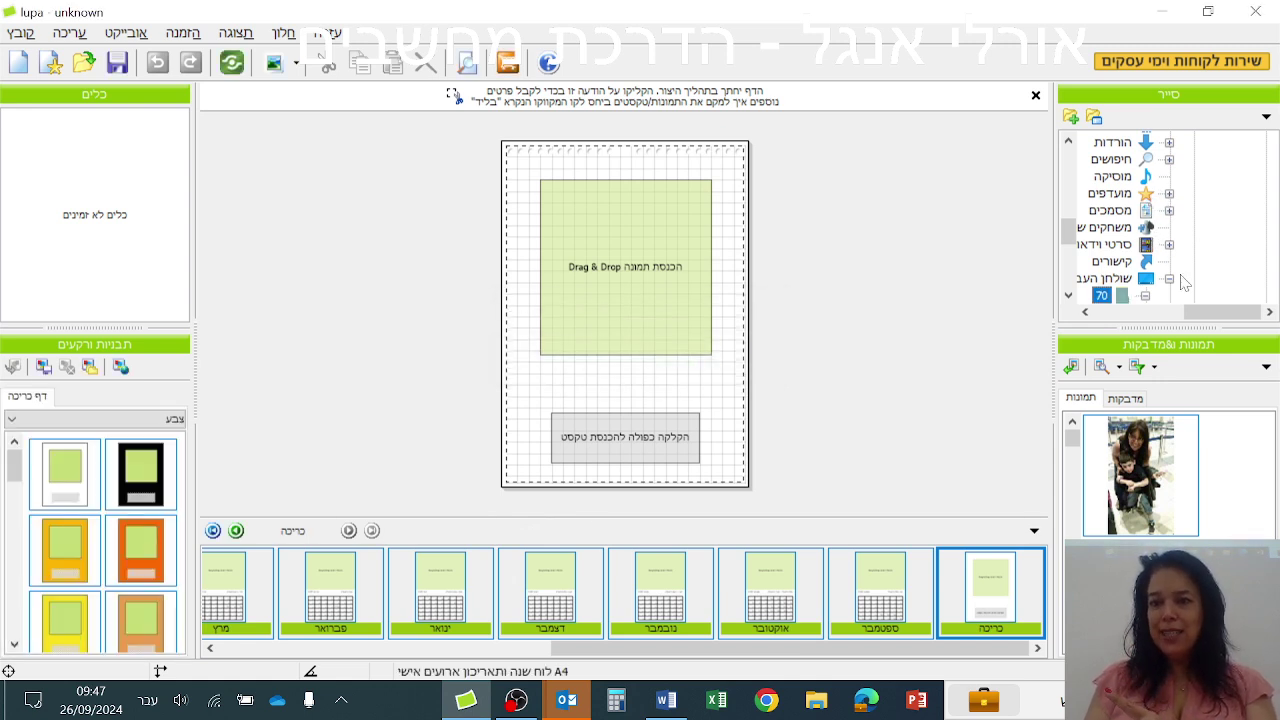
# Find the ספר לופה חדש folder under תמונות in the folder tree and load its photos into the project's photo list.
pyautogui.moveTo(1205, 318); pyautogui.dragTo(1153, 318)
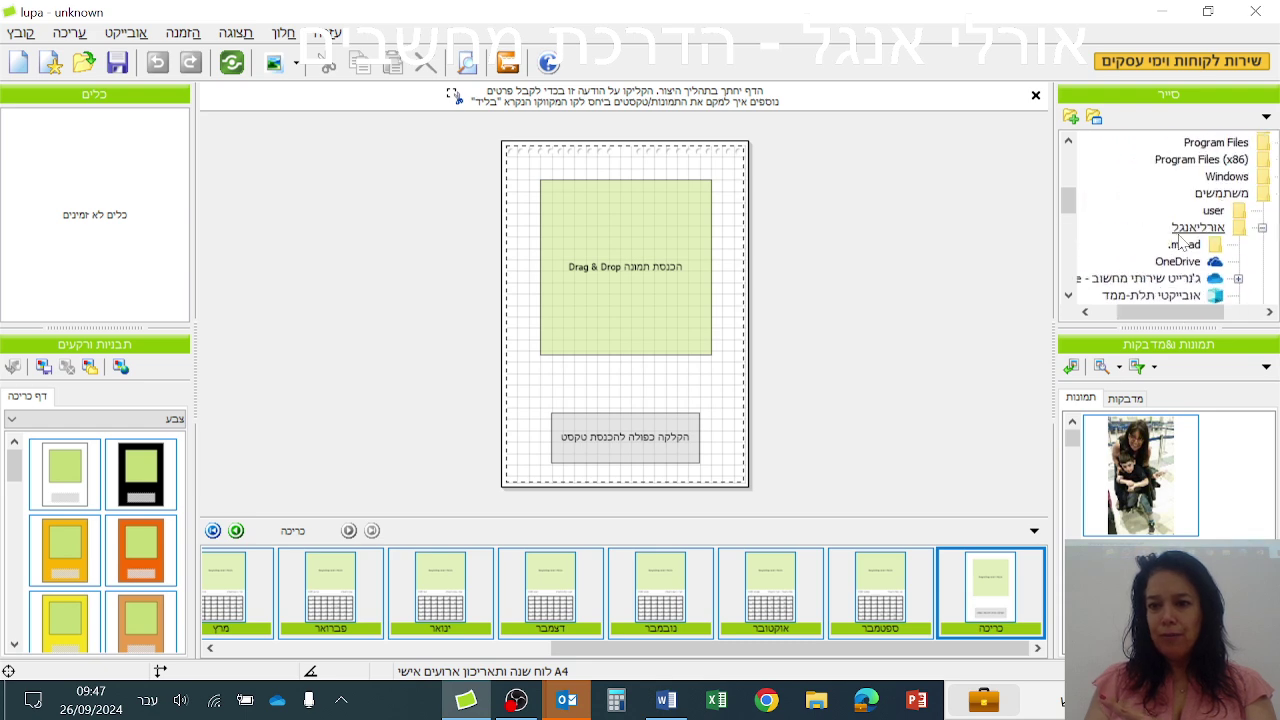
pyautogui.scroll(5, 1170, 248)
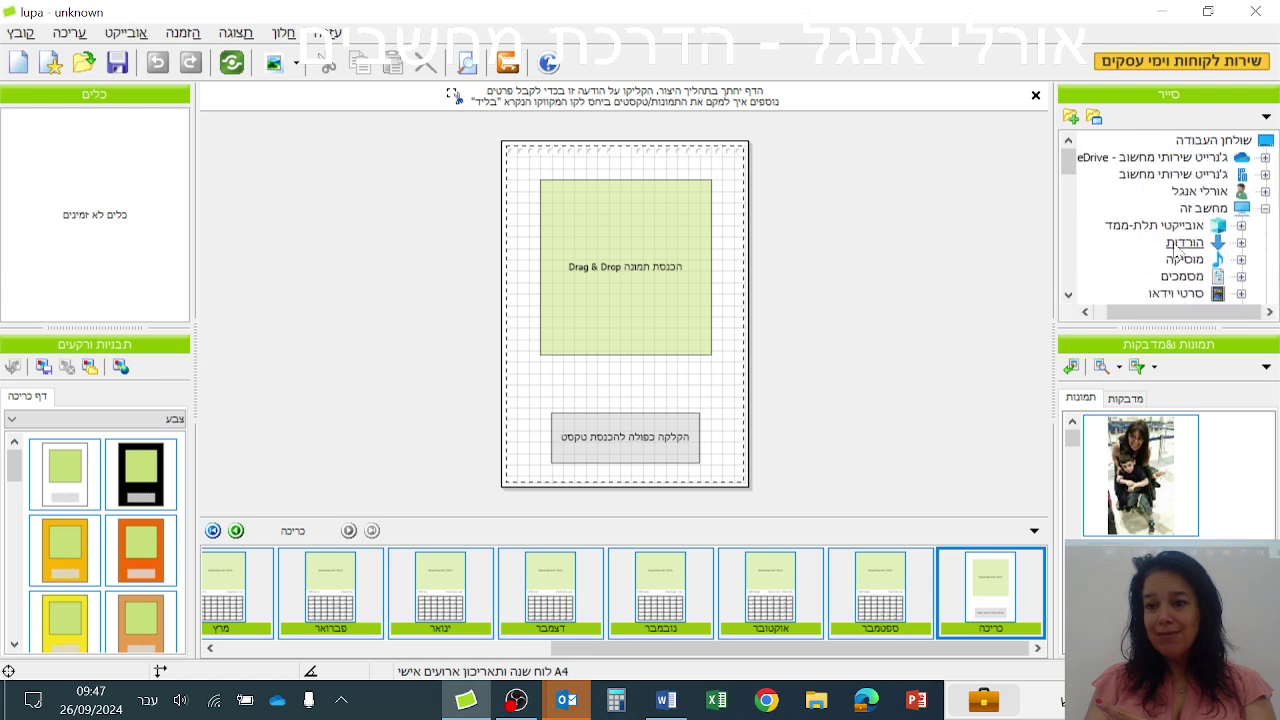
pyautogui.scroll(-1, 1180, 248)
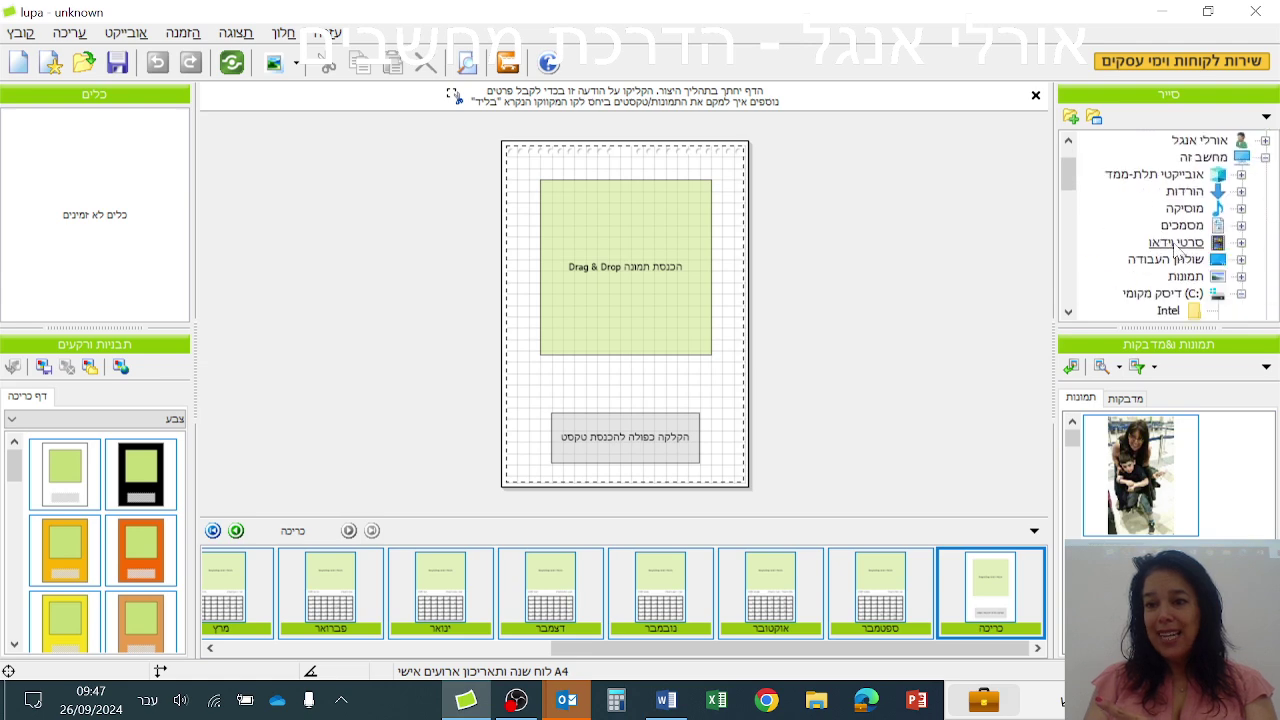
pyautogui.click(1241, 277)
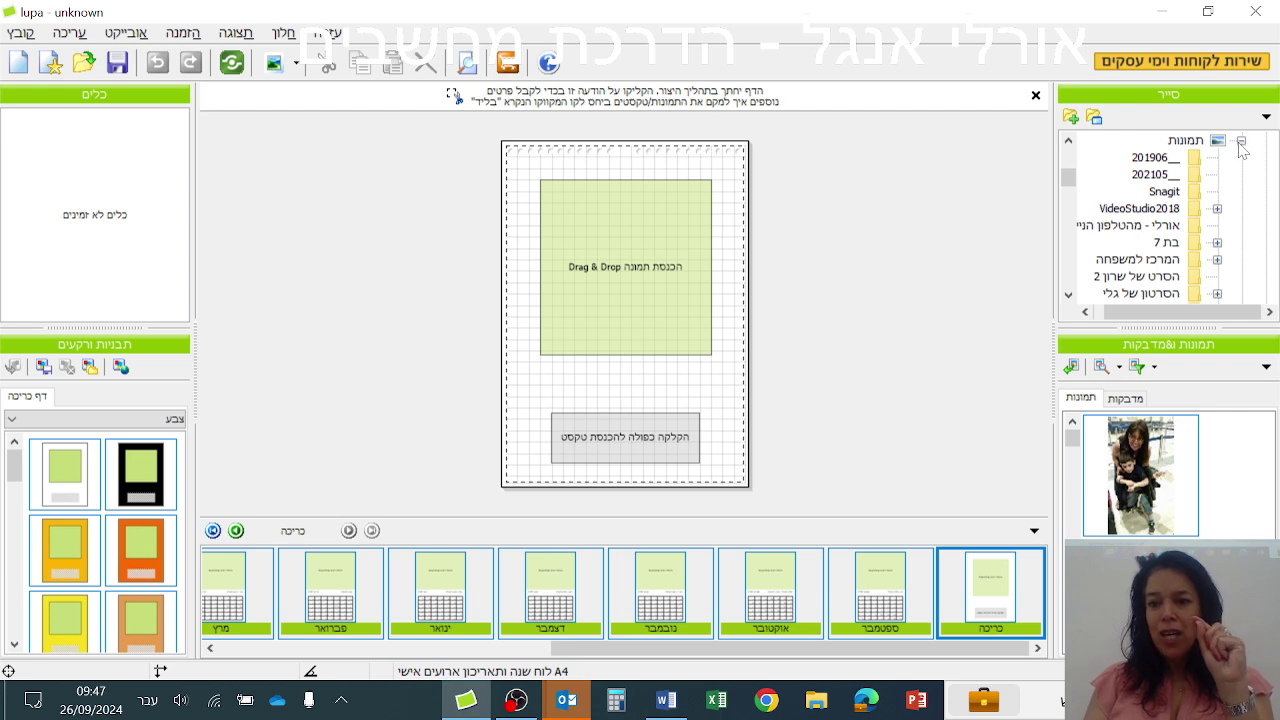
pyautogui.scroll(-1, 1165, 255)
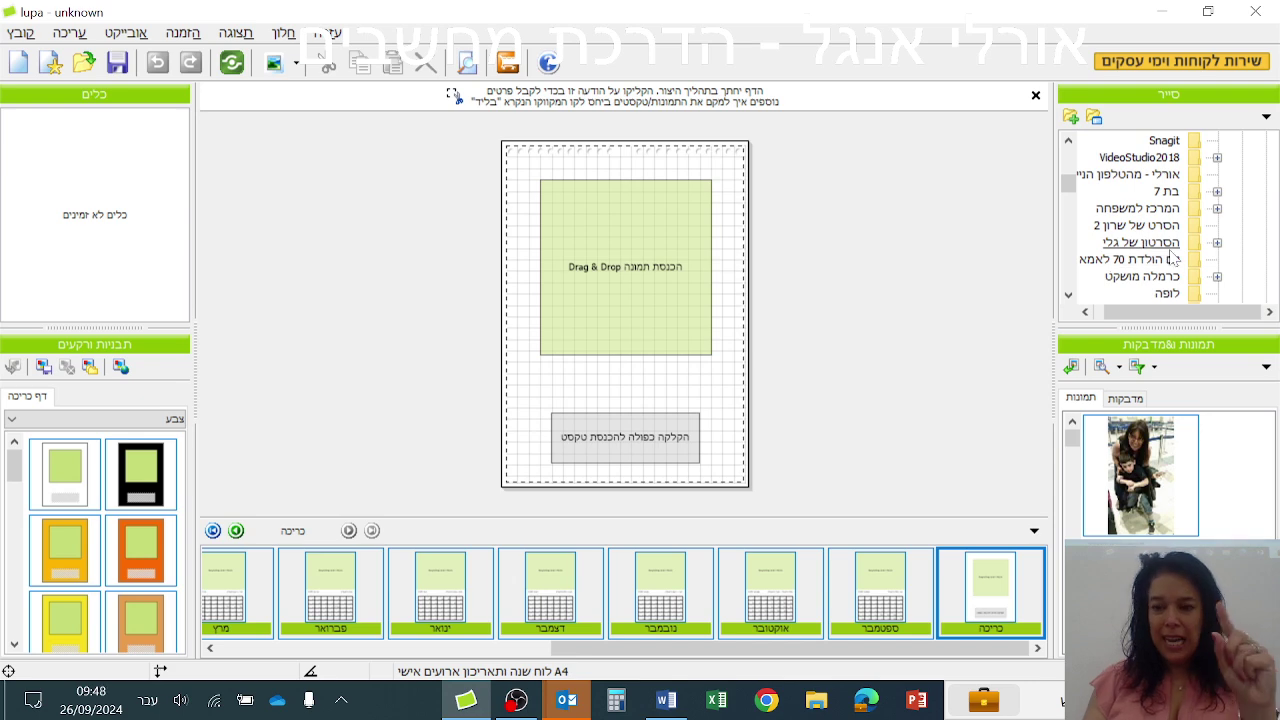
pyautogui.scroll(-2, 1127, 259)
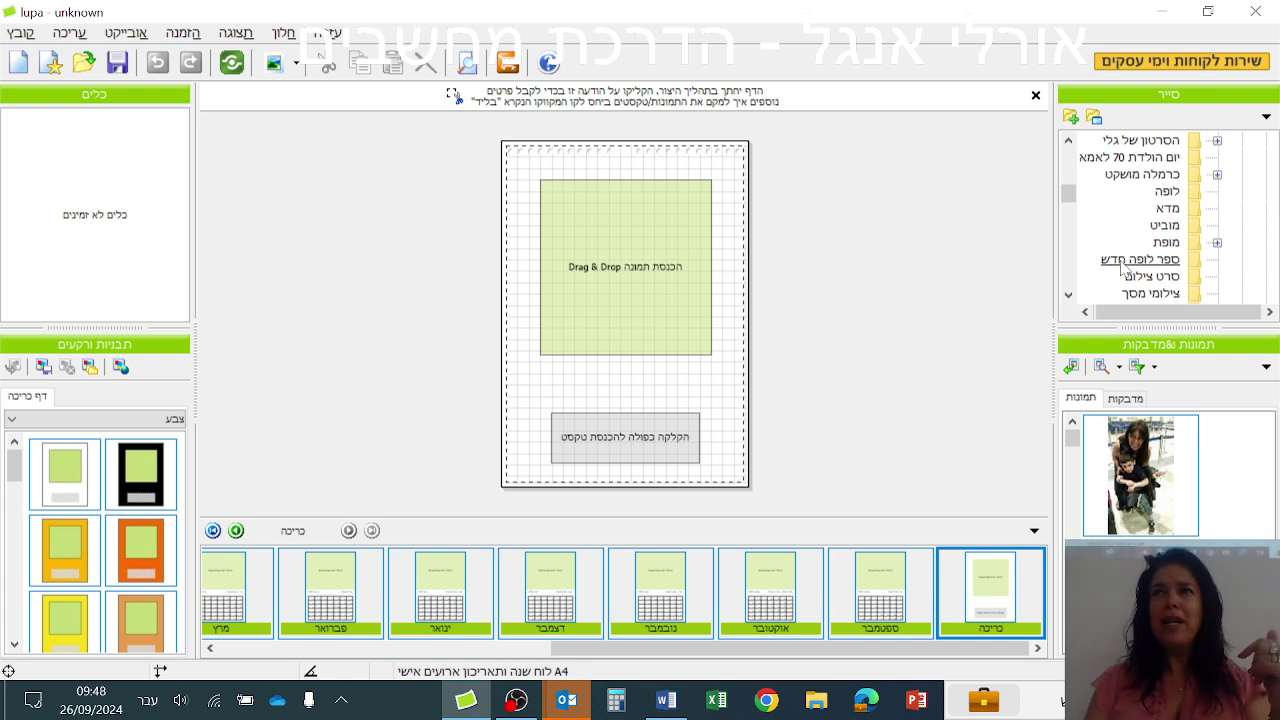
pyautogui.scroll(5, 1140, 250)
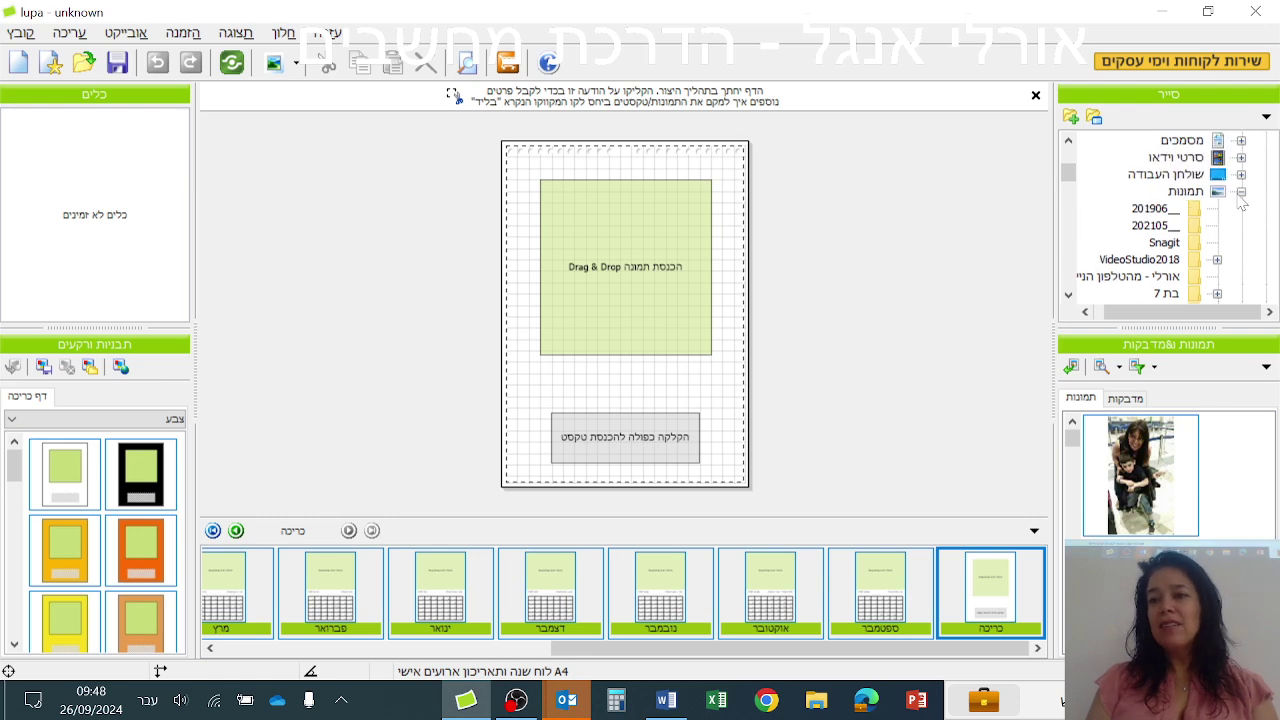
pyautogui.click(1240, 191)
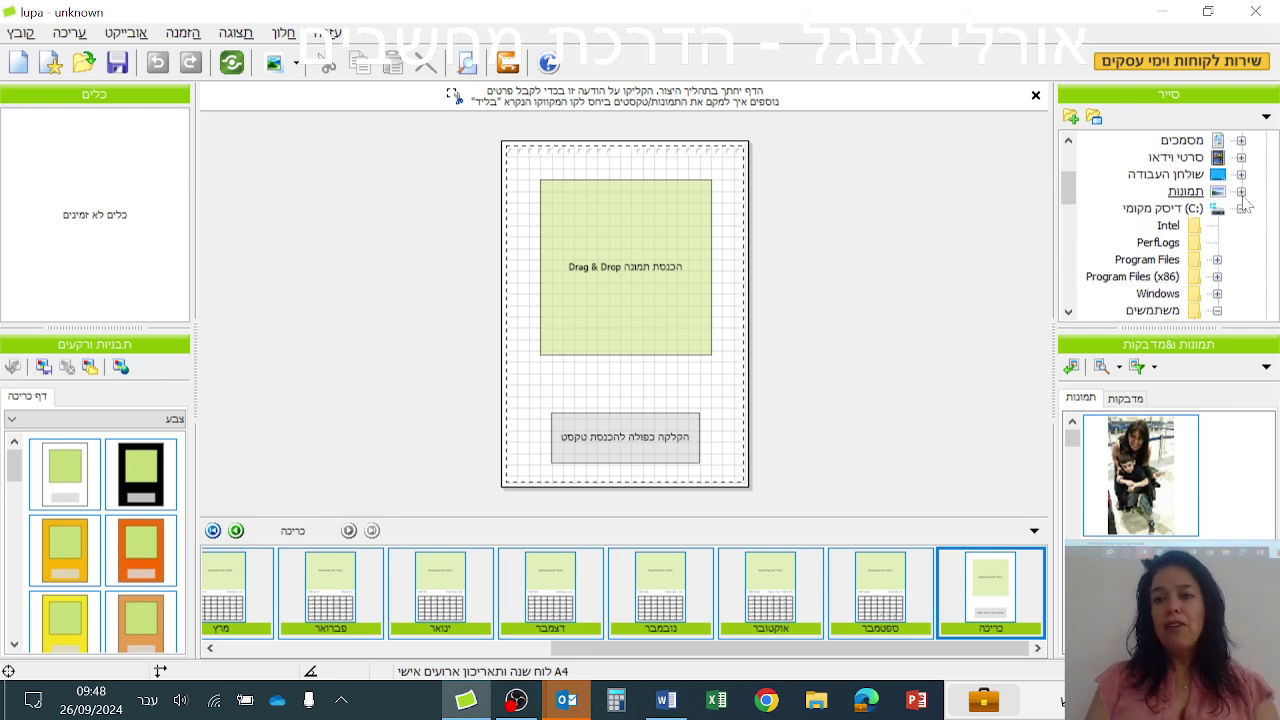
pyautogui.click(1241, 191)
pyautogui.scroll(-3, 1167, 205)
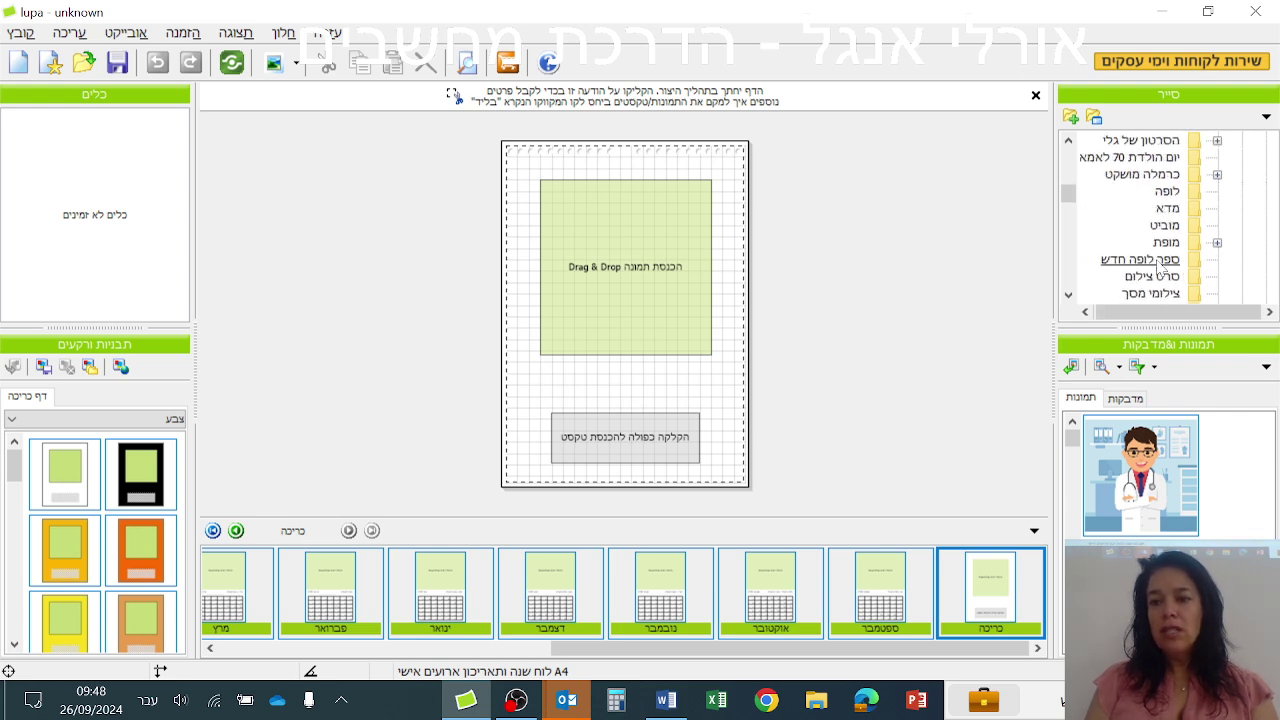
pyautogui.click(1156, 260)
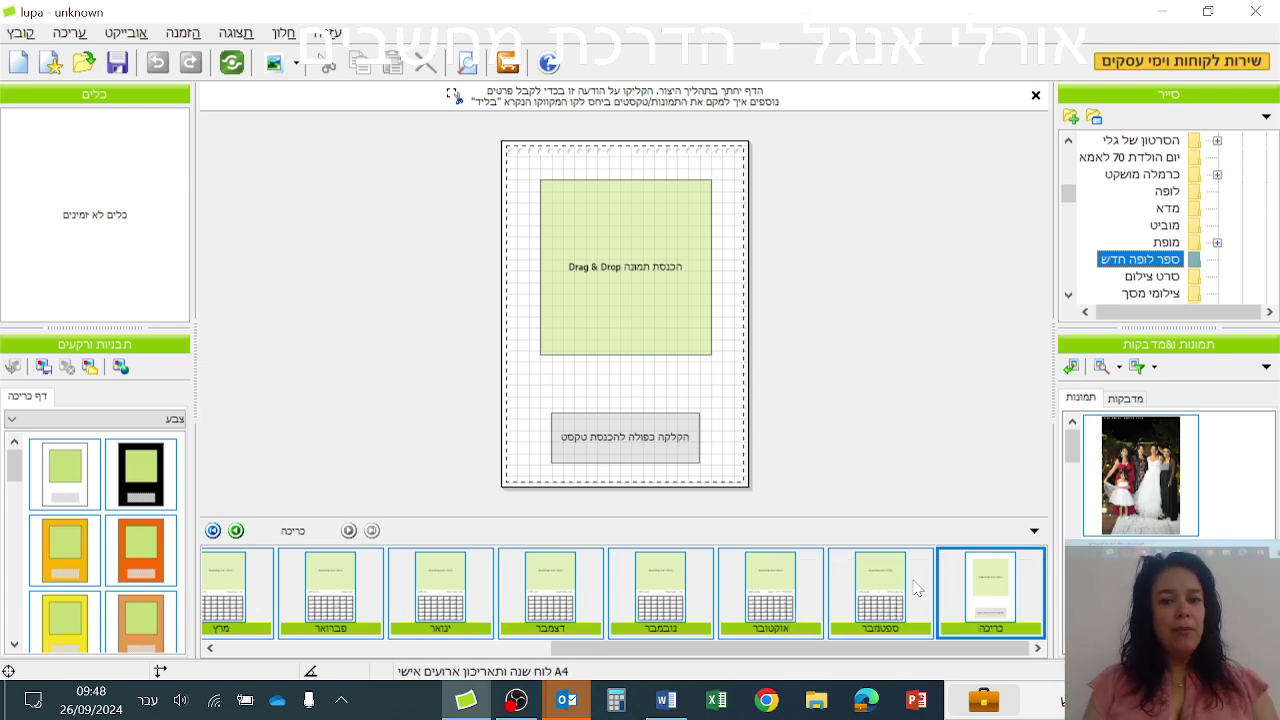
# Open the November (נובמבר) calendar page and place the group wedding photo in its picture frame.
pyautogui.click(657, 584)
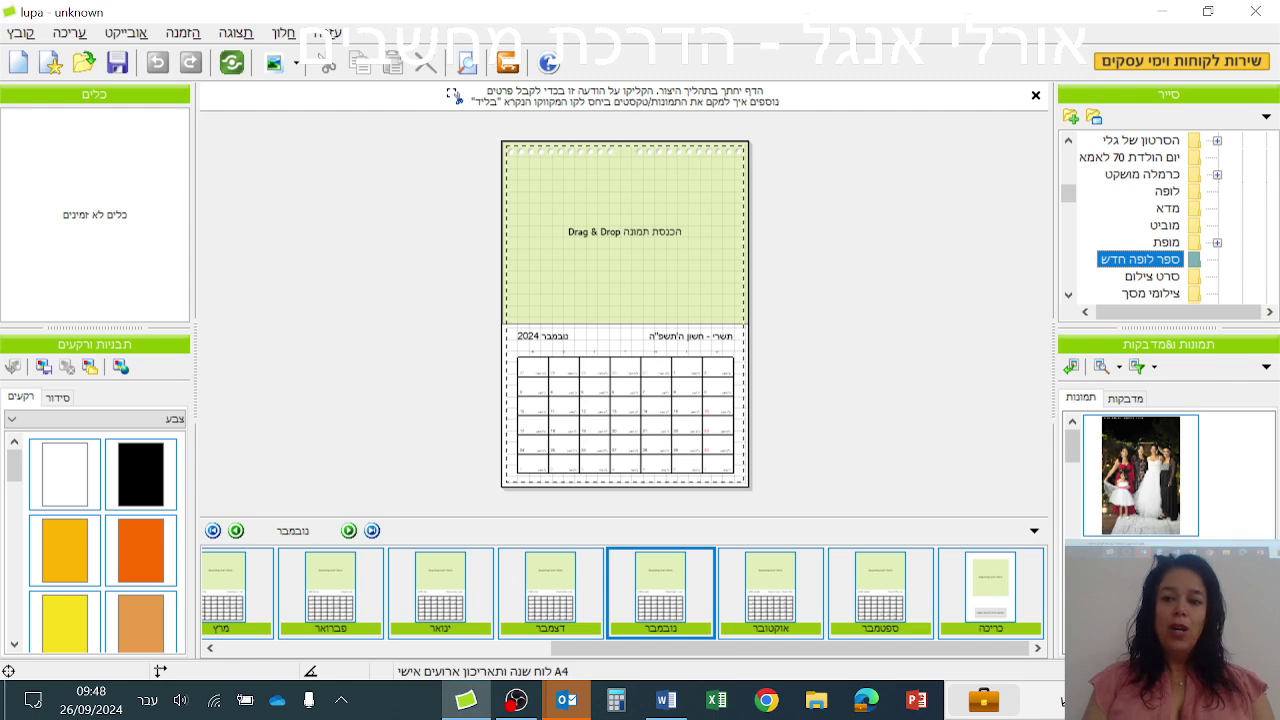
pyautogui.moveTo(1155, 487); pyautogui.dragTo(647, 296)
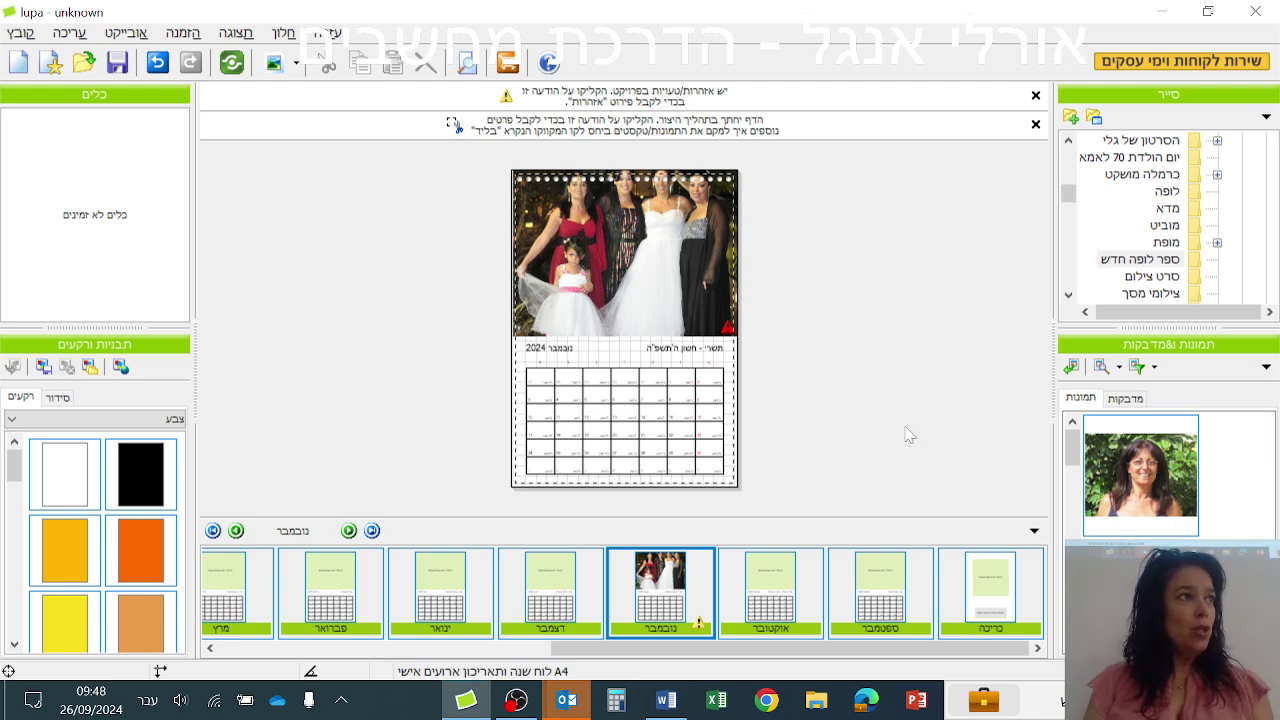
# Apply the layout with two full-height photos side by side to the November page and fill its empty frame with the photo of two women.
pyautogui.click(615, 243)
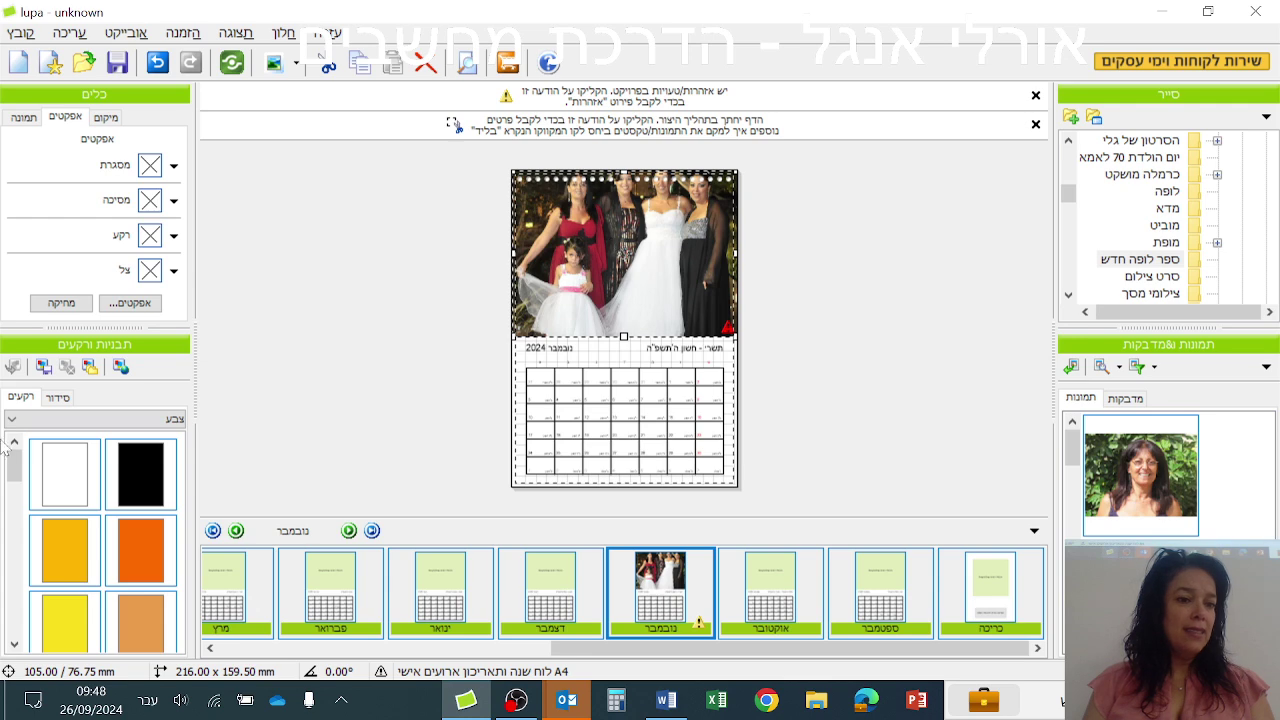
pyautogui.click(66, 398)
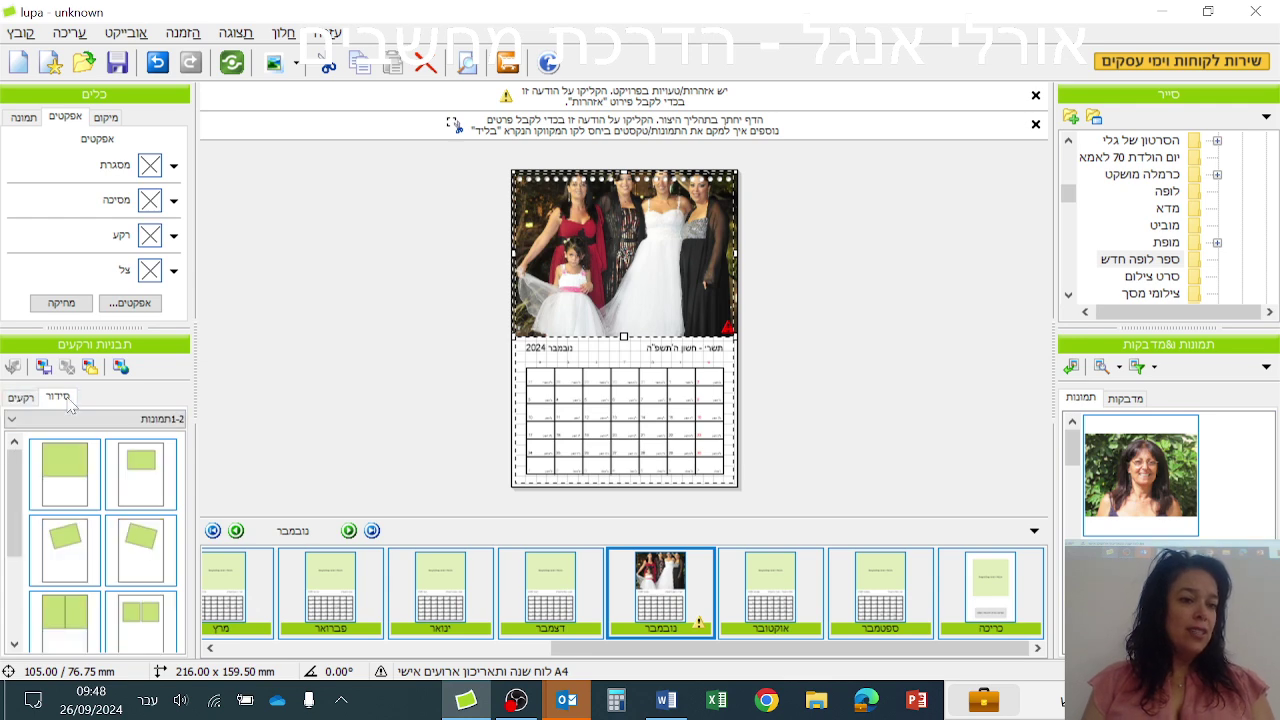
pyautogui.click(64, 612)
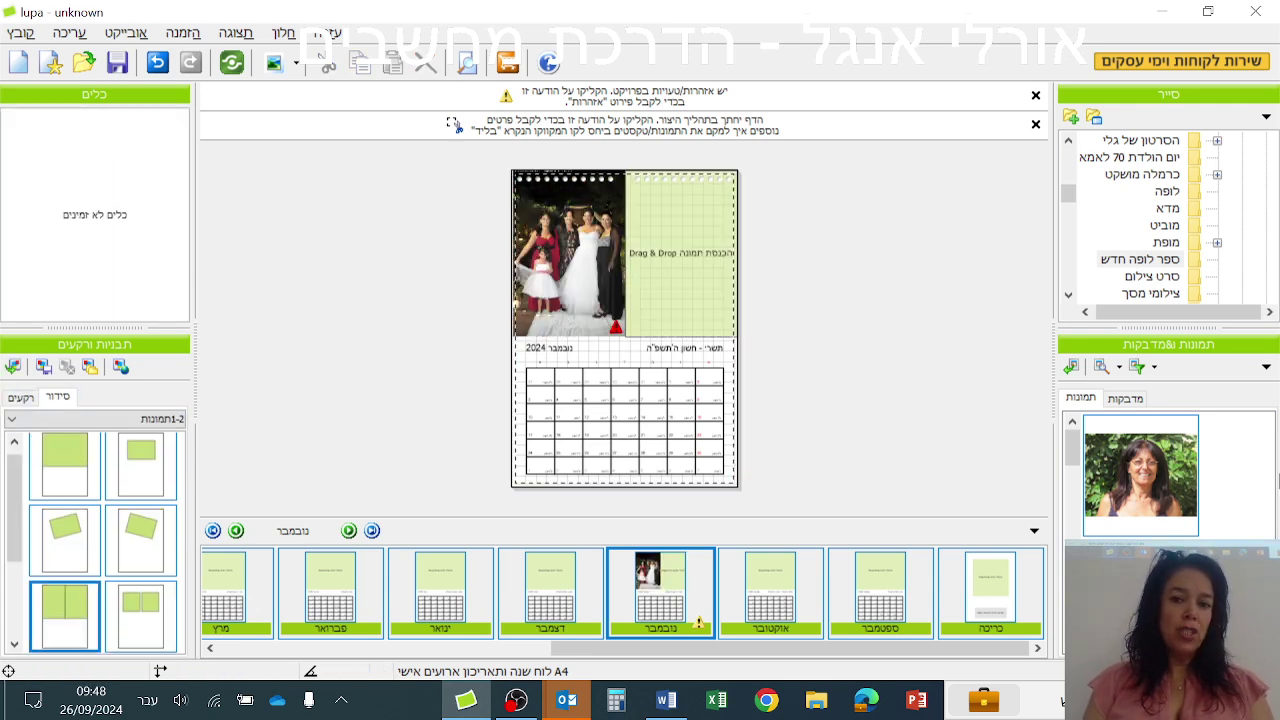
pyautogui.moveTo(674, 297); pyautogui.dragTo(676, 300)
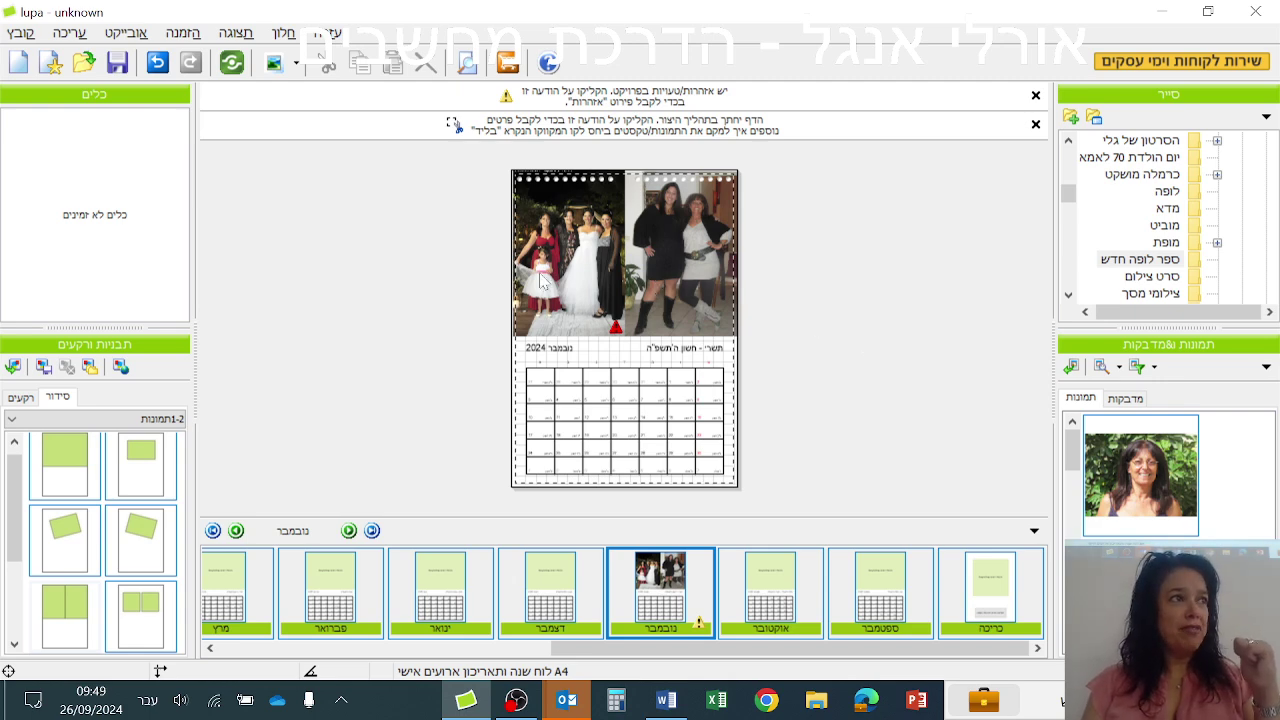
pyautogui.click(516, 700)
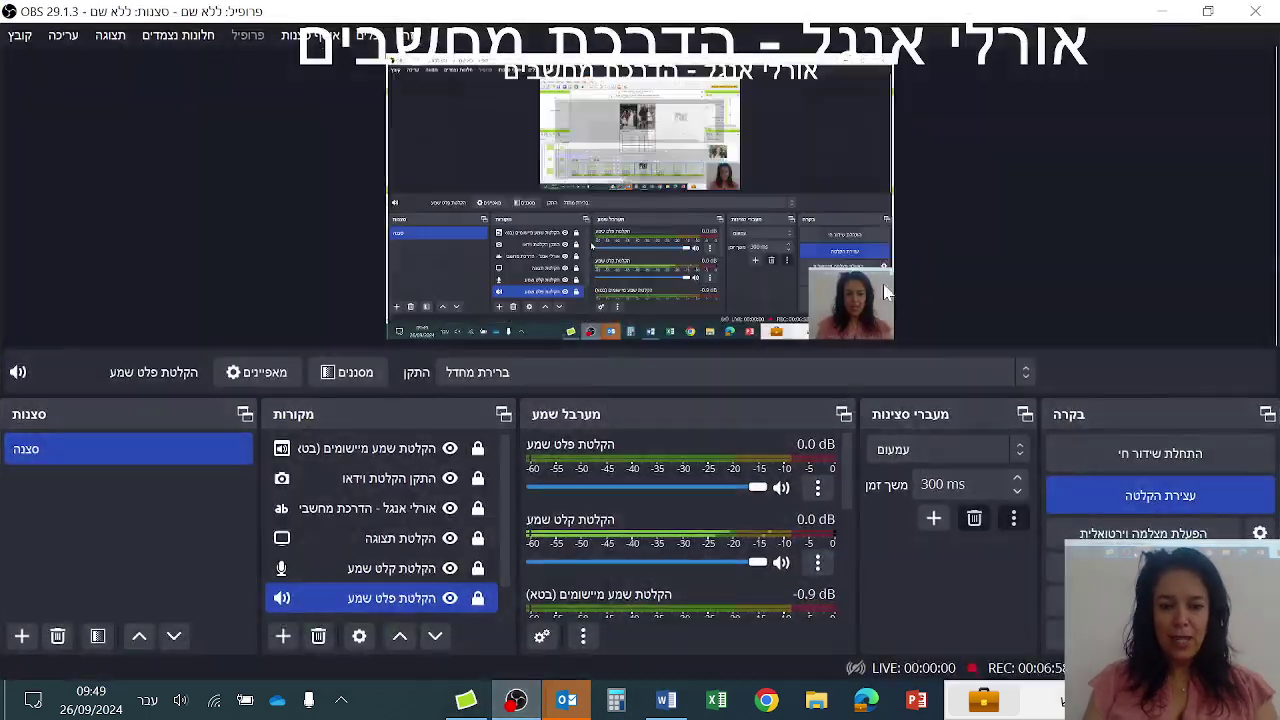